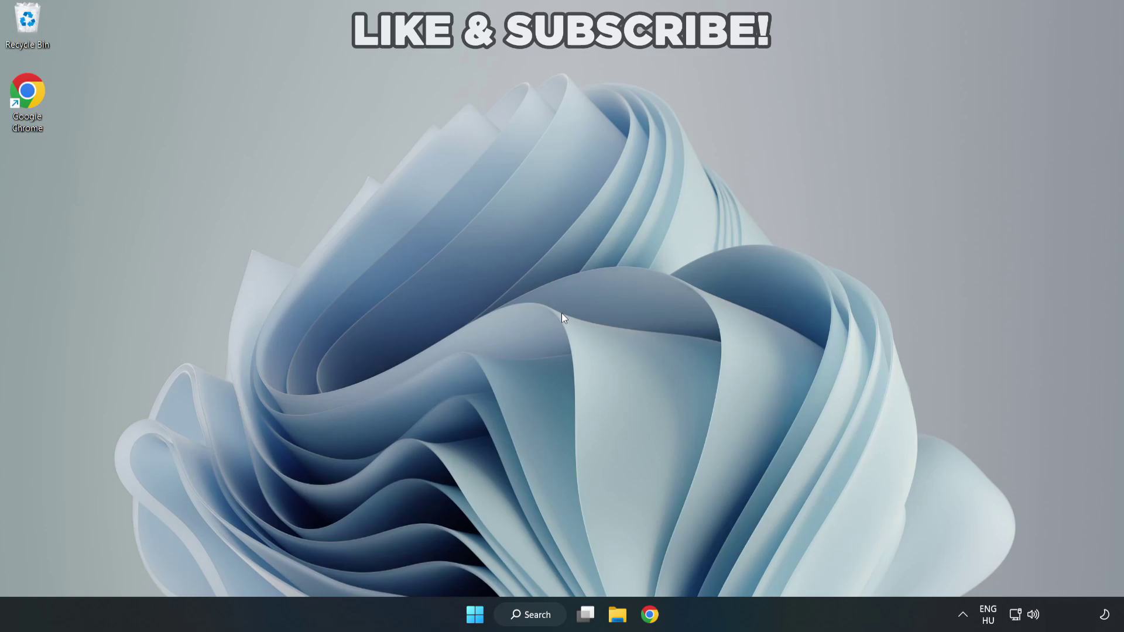
# Search Windows for 'device manager' and open Device Manager from the results
pyautogui.click(539, 619)
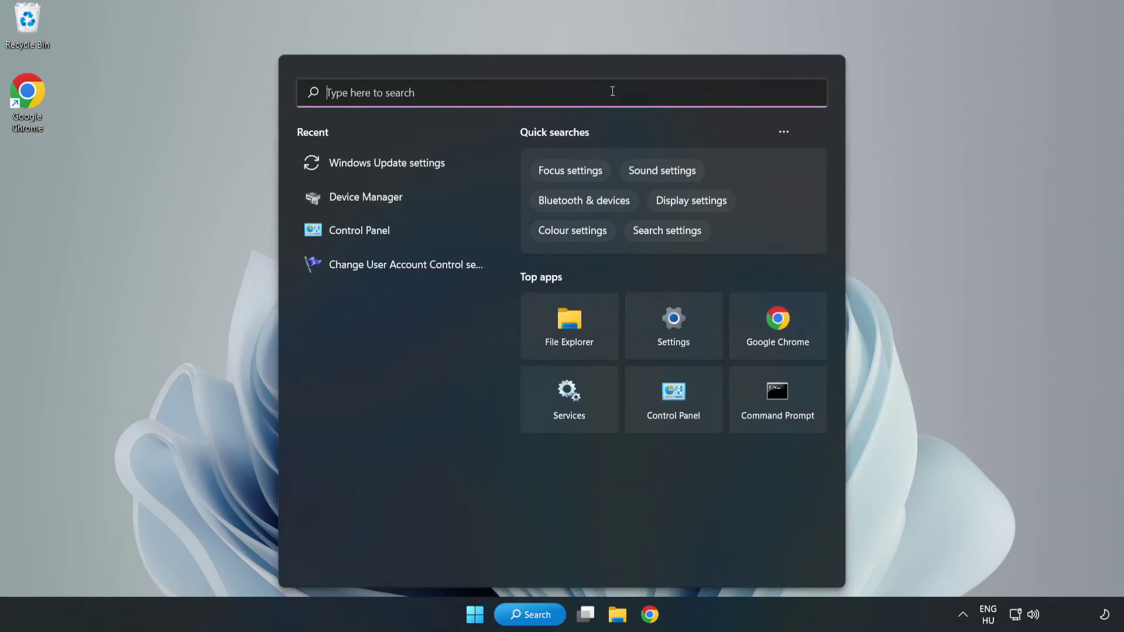
pyautogui.write('devic')
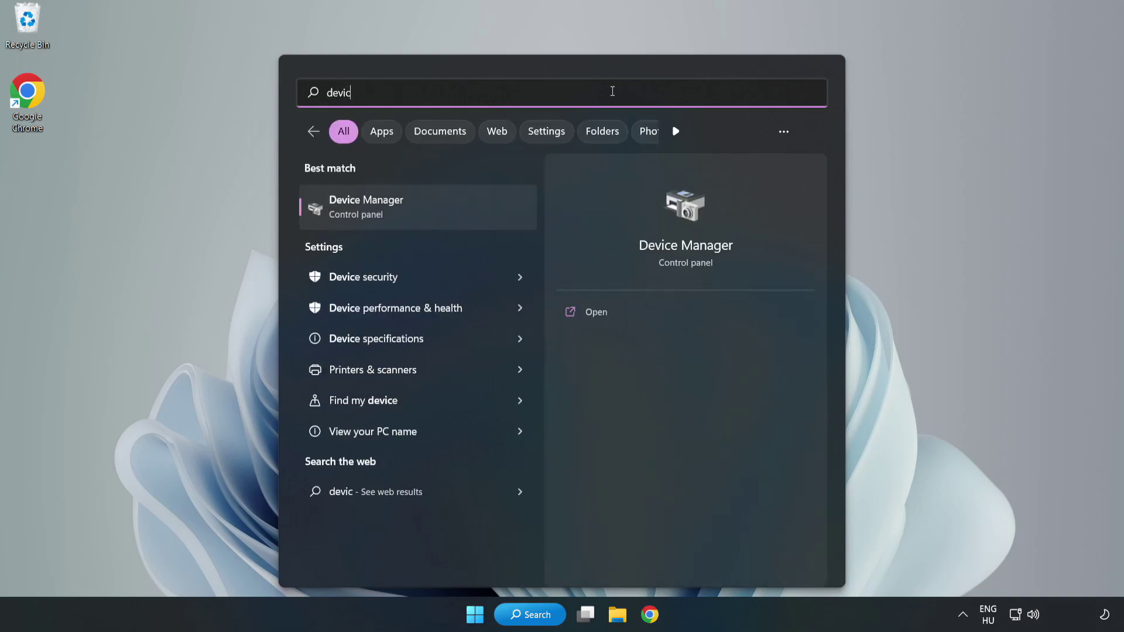
pyautogui.write('e manager')
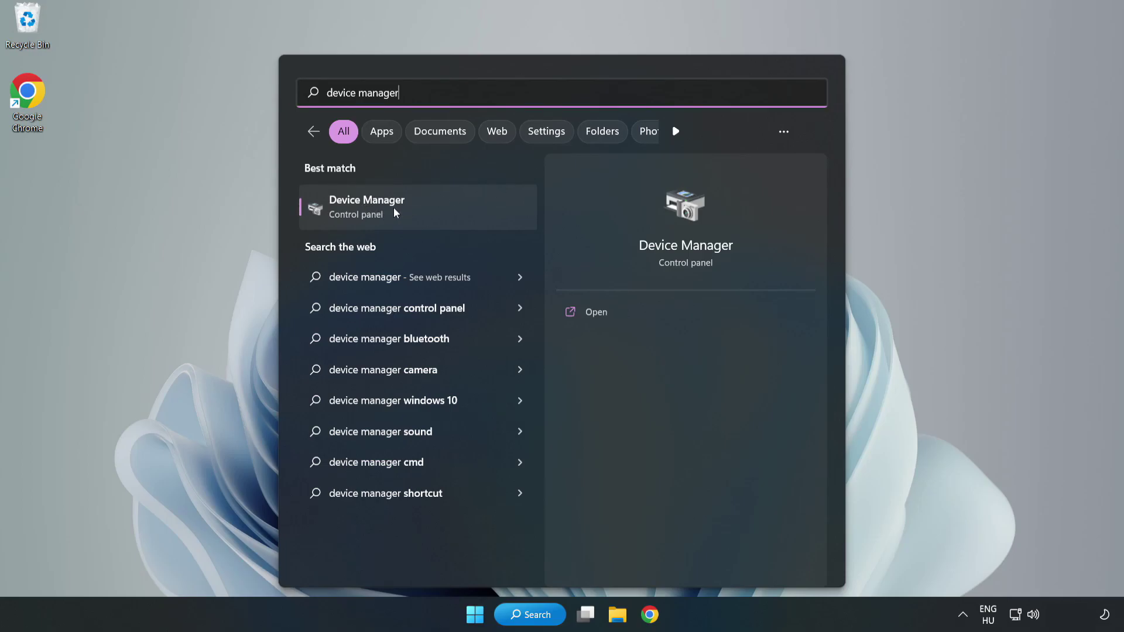
pyautogui.click(419, 217)
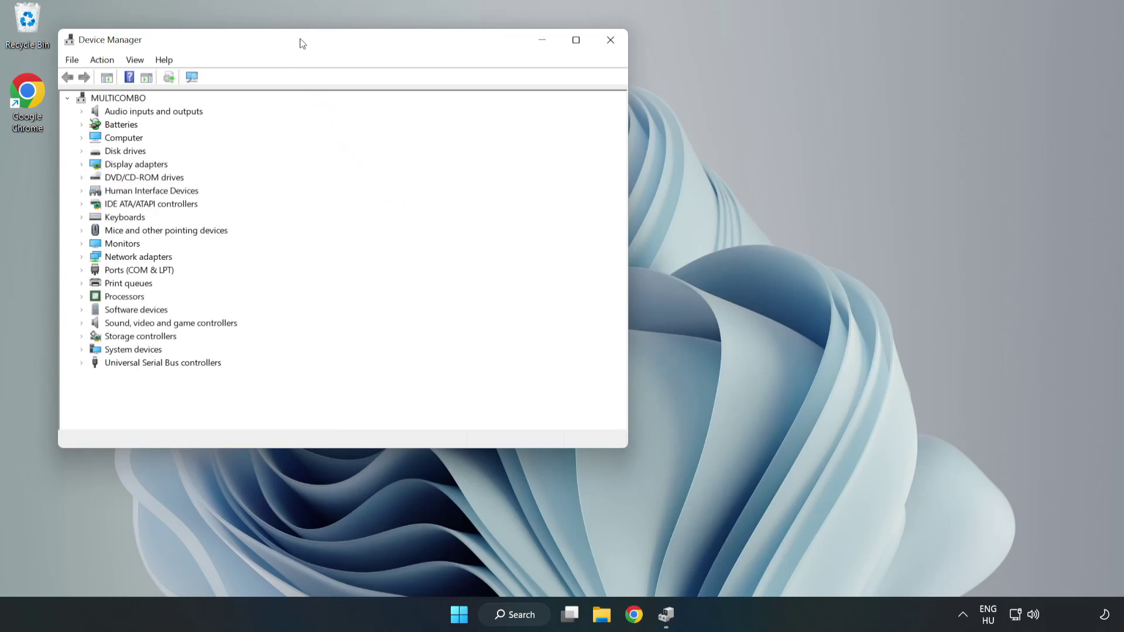
# Automatically search for a newer VMware SVGA 3D display driver, then close the wizard
pyautogui.moveTo(300, 41); pyautogui.dragTo(501, 101)
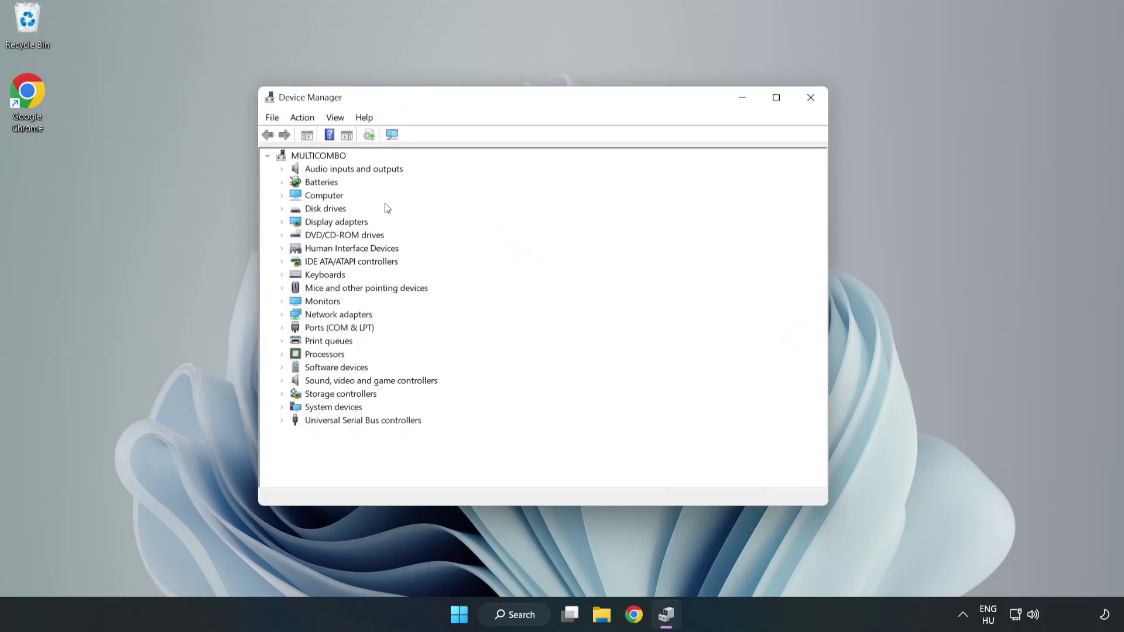
pyautogui.click(301, 224)
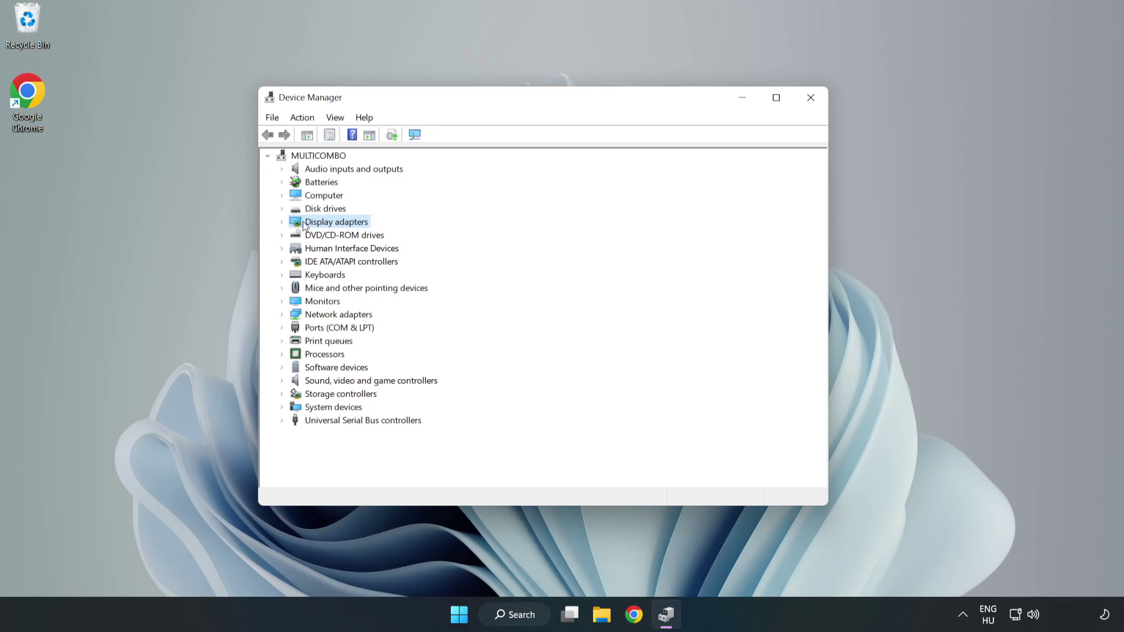
pyautogui.click(283, 223)
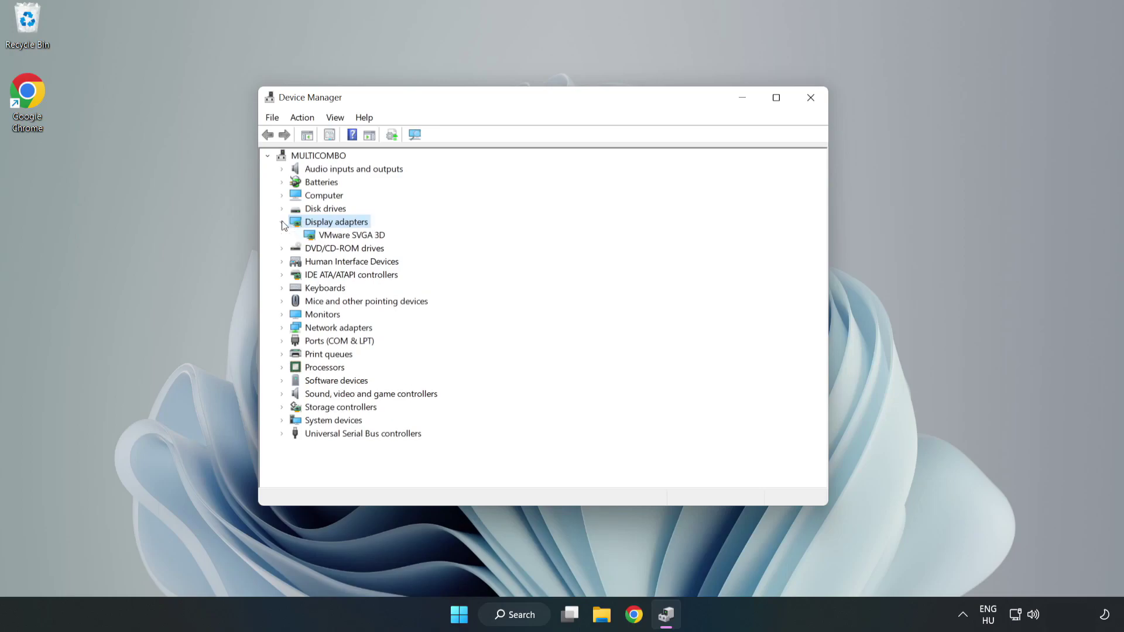
pyautogui.click(313, 235)
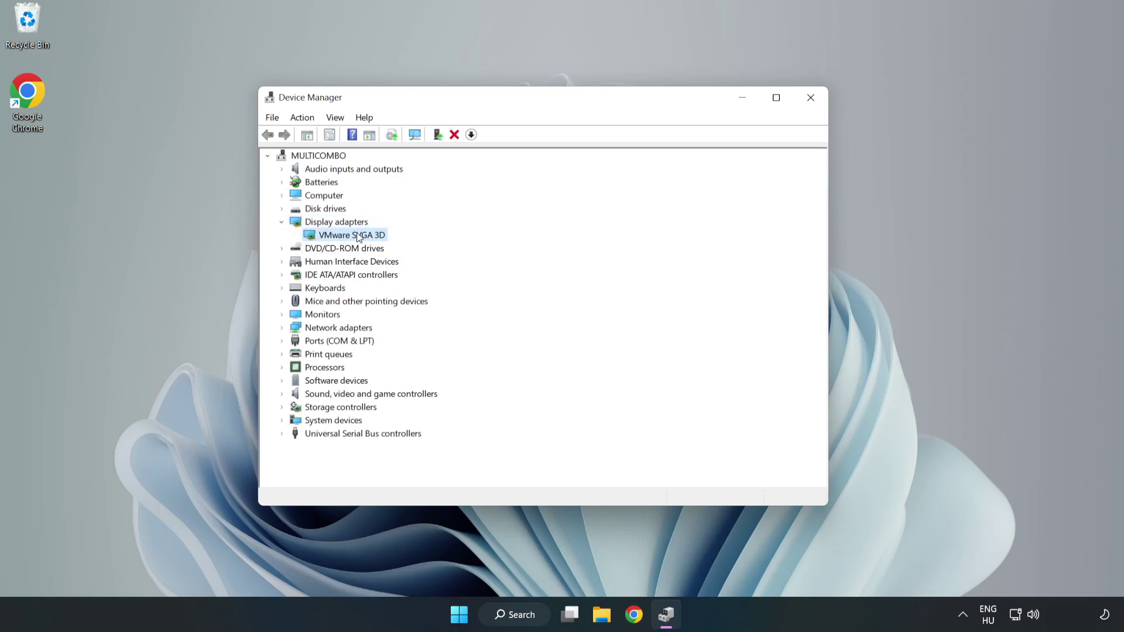
pyautogui.rightClick(349, 236)
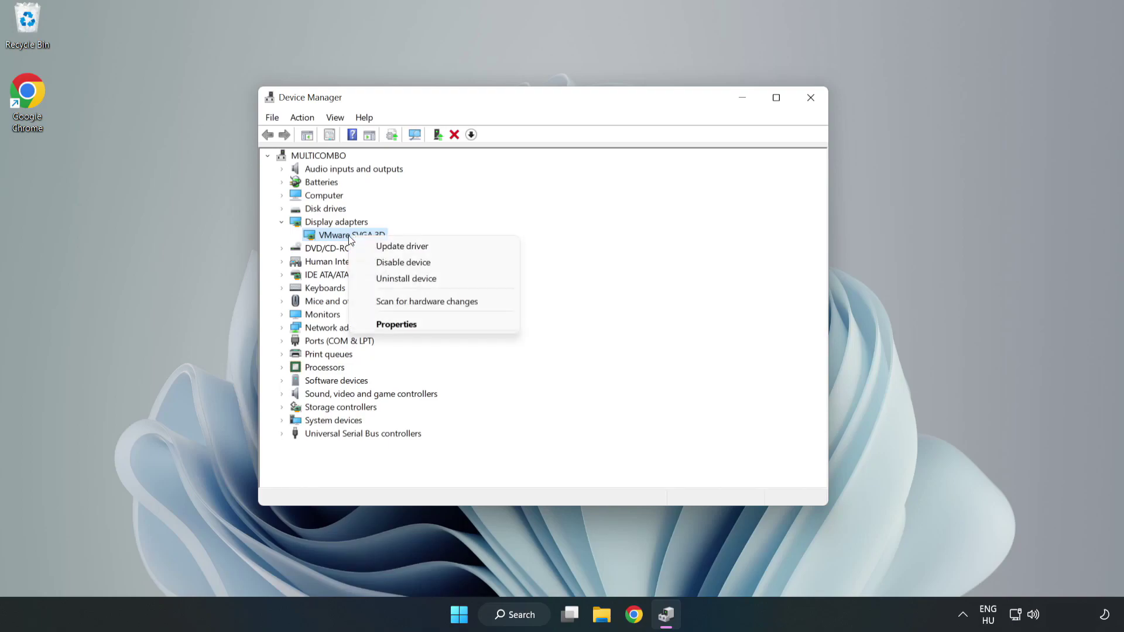
pyautogui.click(436, 252)
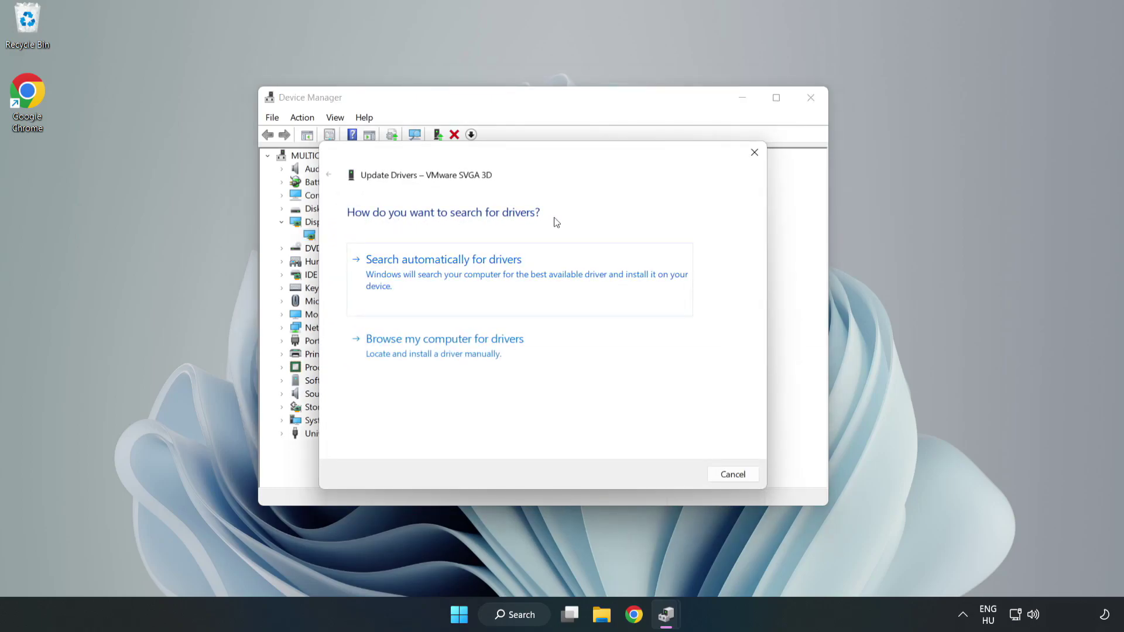
pyautogui.click(447, 274)
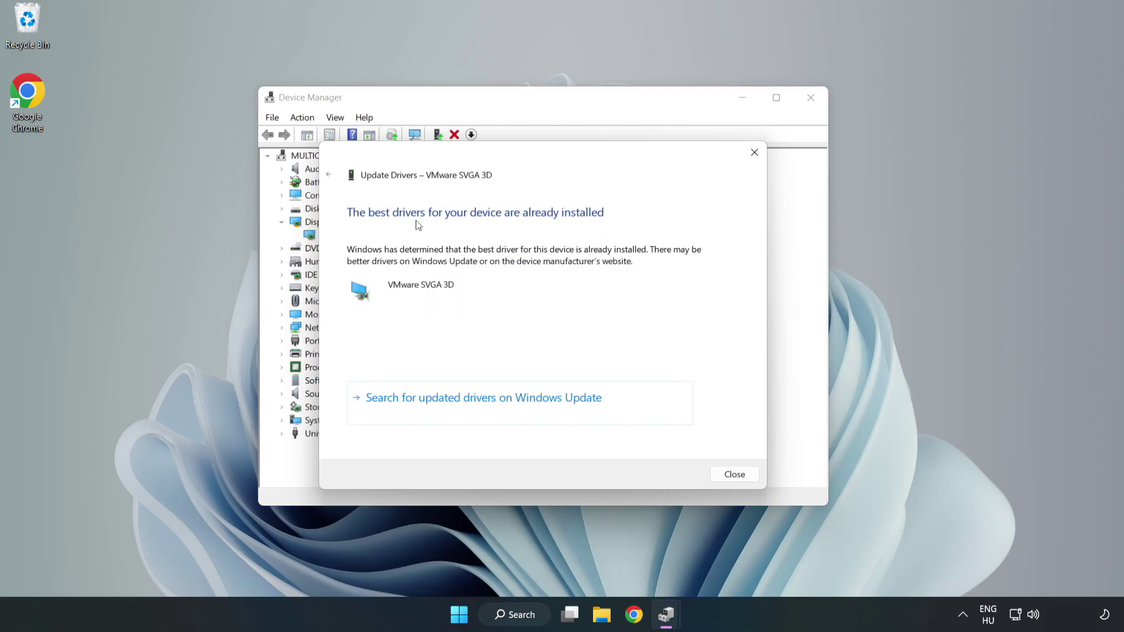
pyautogui.click(736, 476)
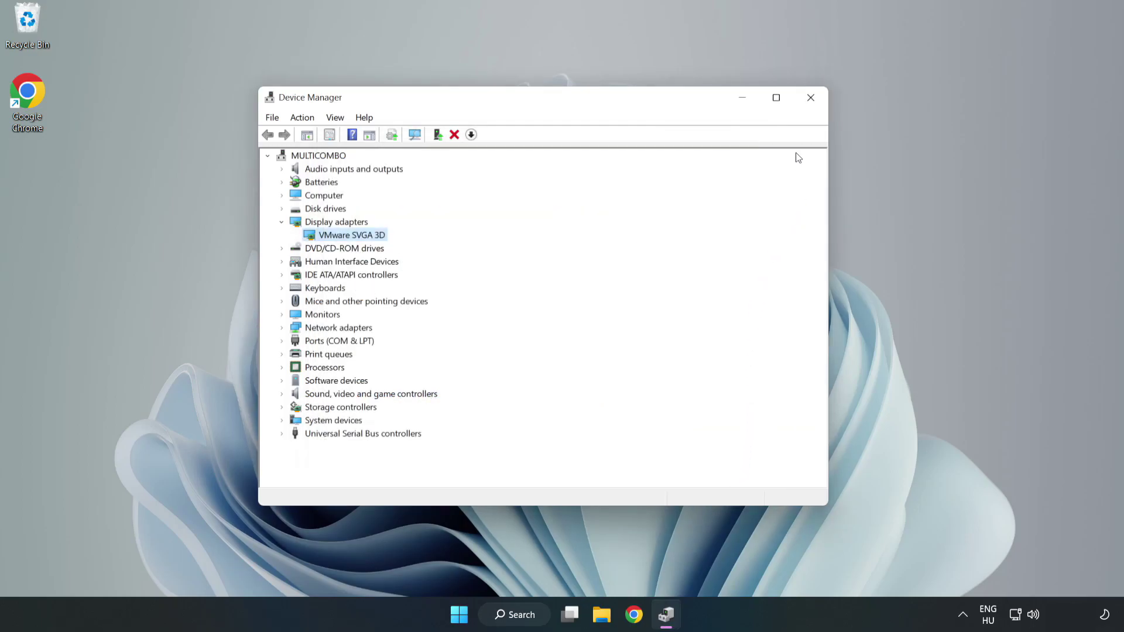
# Close Device Manager and open Windows Update settings by searching 'updates'
pyautogui.click(812, 104)
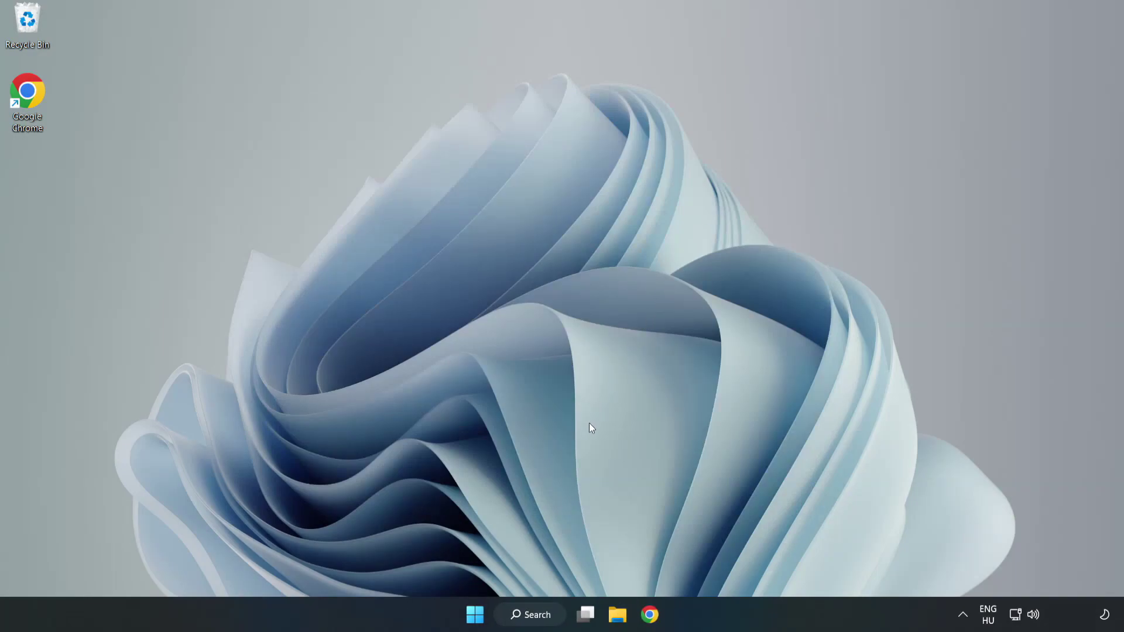
pyautogui.click(527, 615)
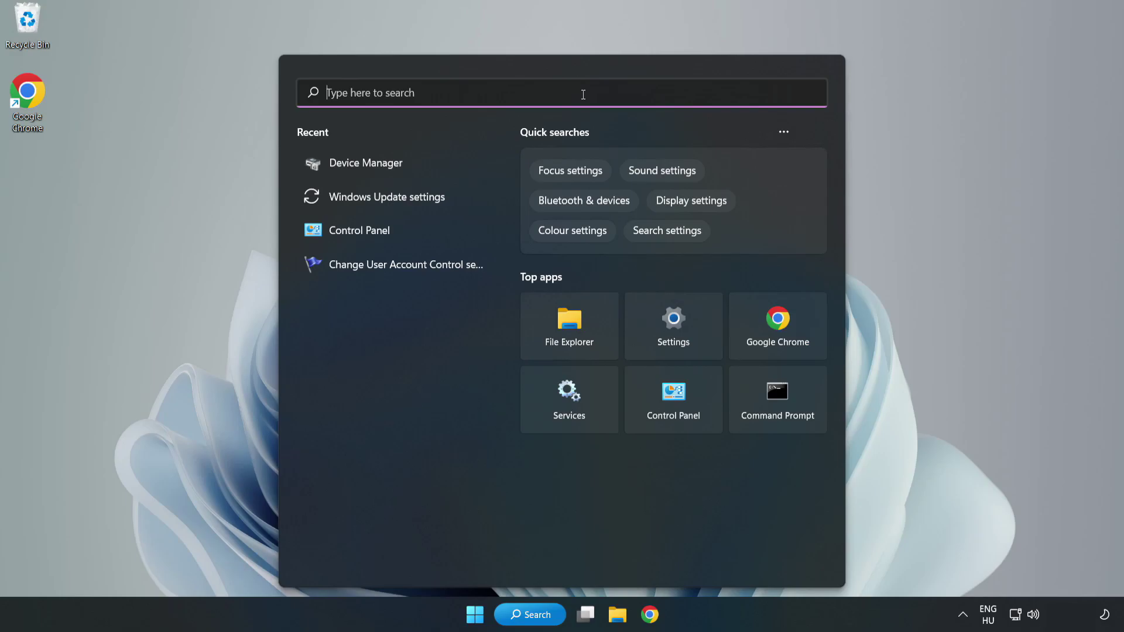
pyautogui.write('updates')
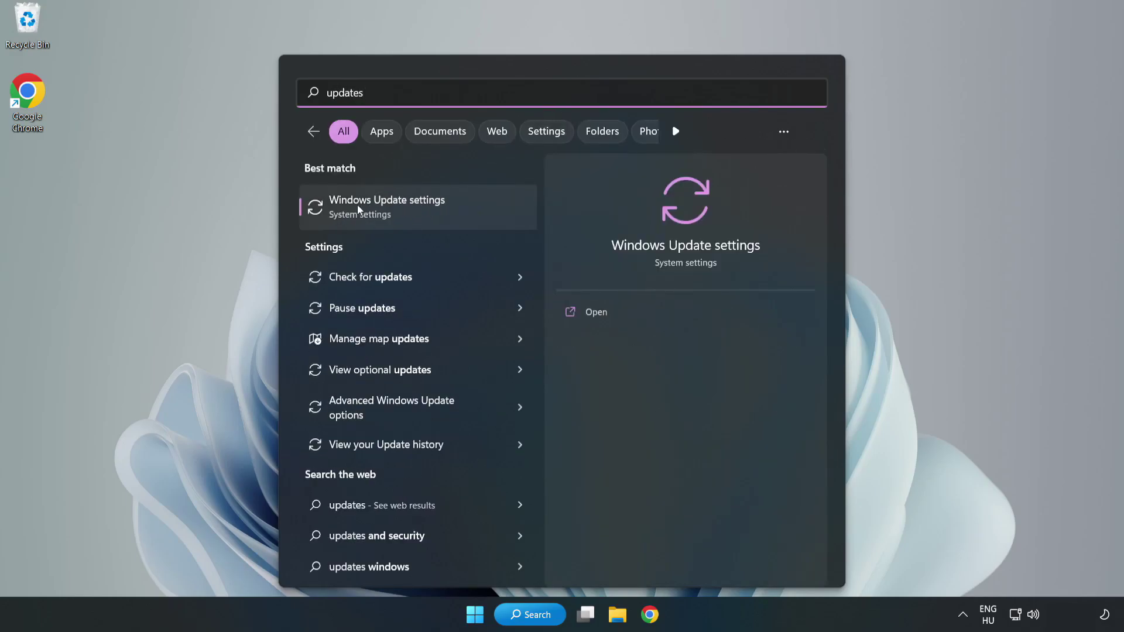
pyautogui.click(401, 209)
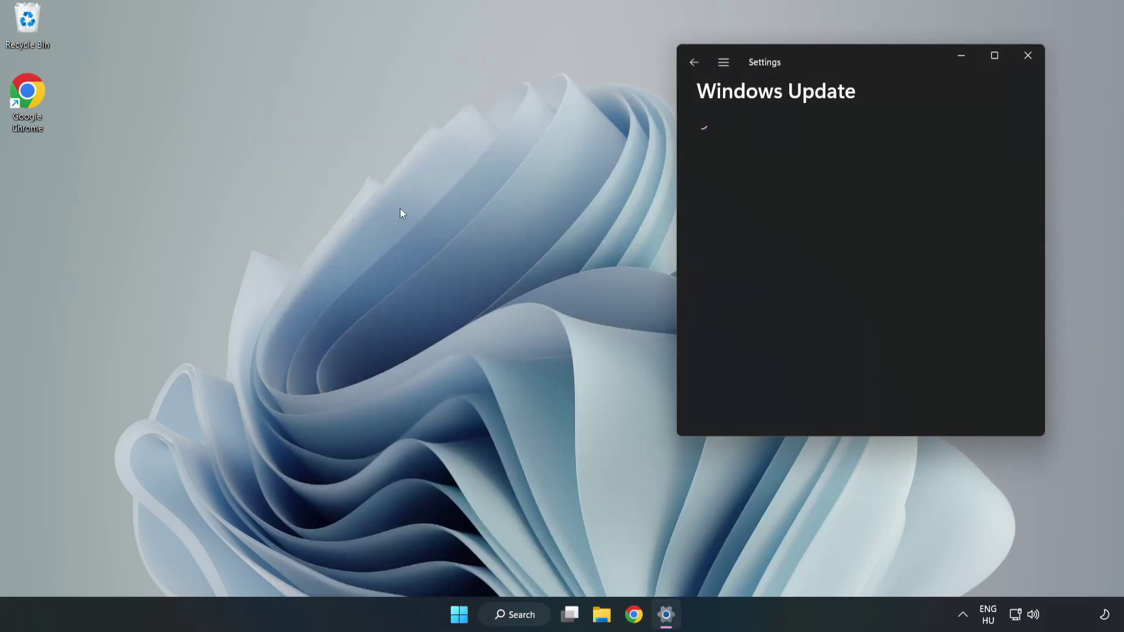
# Check for updates, installing the Defender intelligence update, then close Settings
pyautogui.click(994, 55)
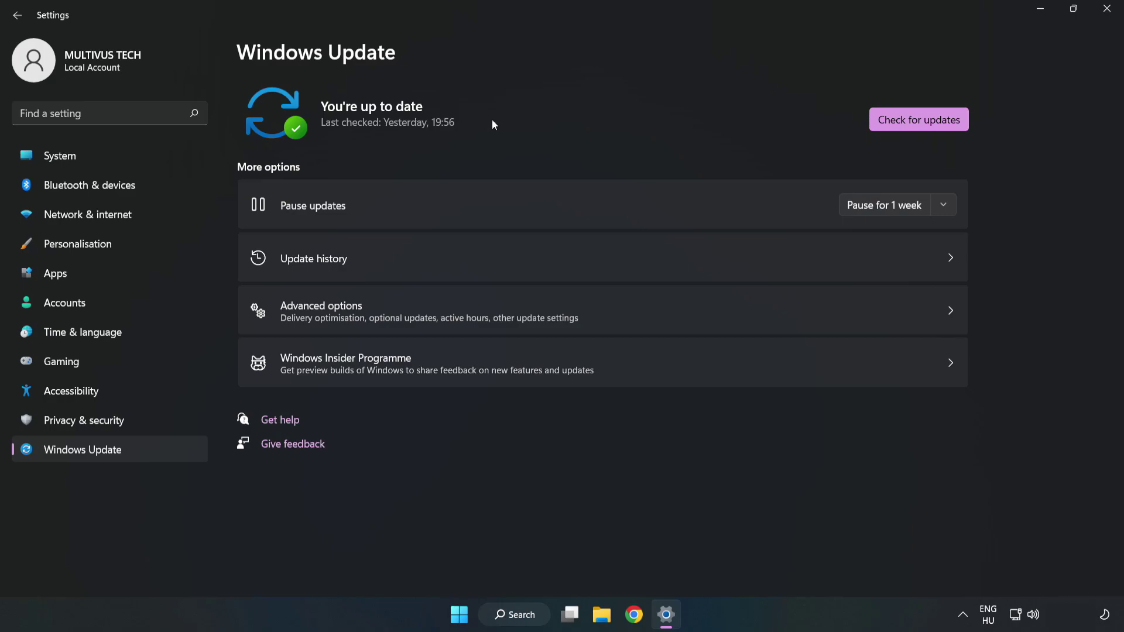
pyautogui.click(922, 122)
pyautogui.click(1108, 10)
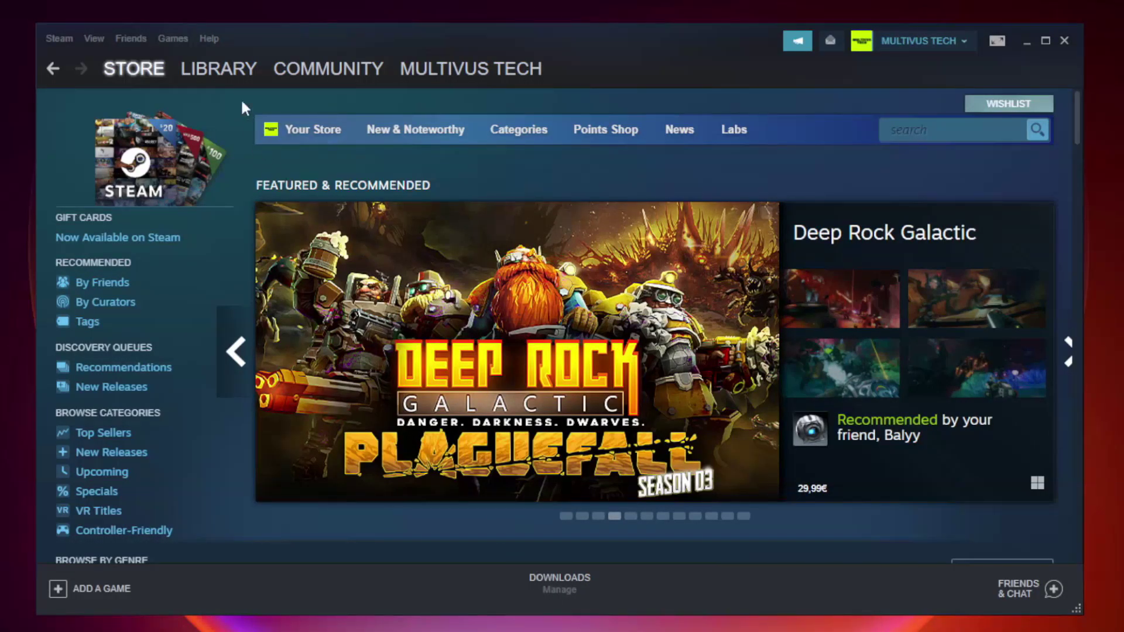
# Verify Unturned's local files from its Steam Library properties, validating all 9192 files
pyautogui.moveTo(243, 70)
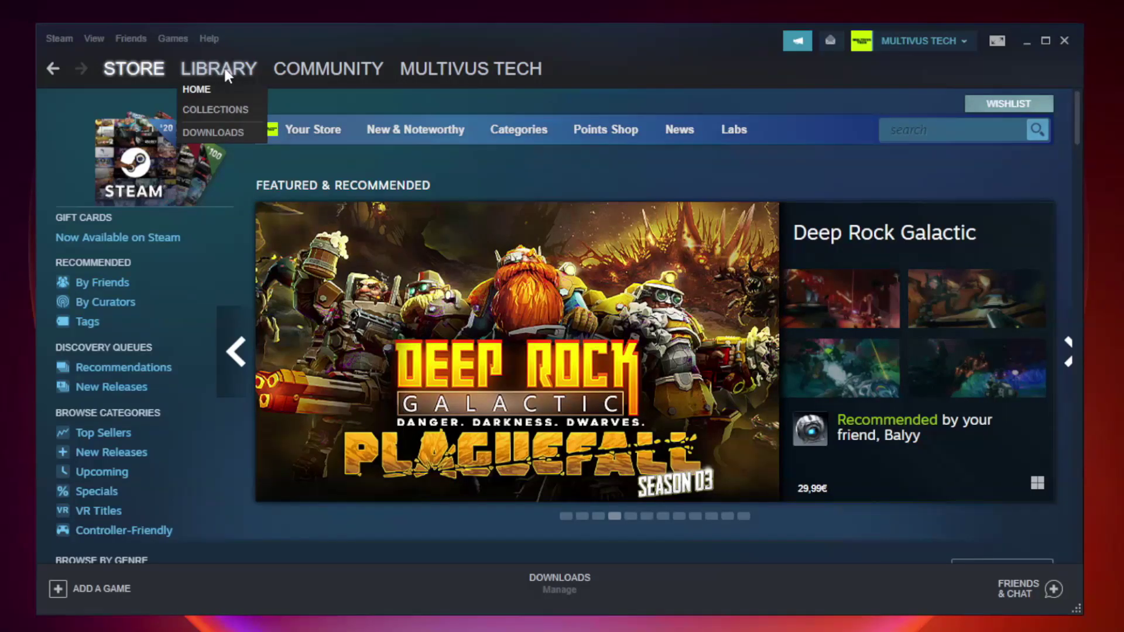
pyautogui.click(227, 76)
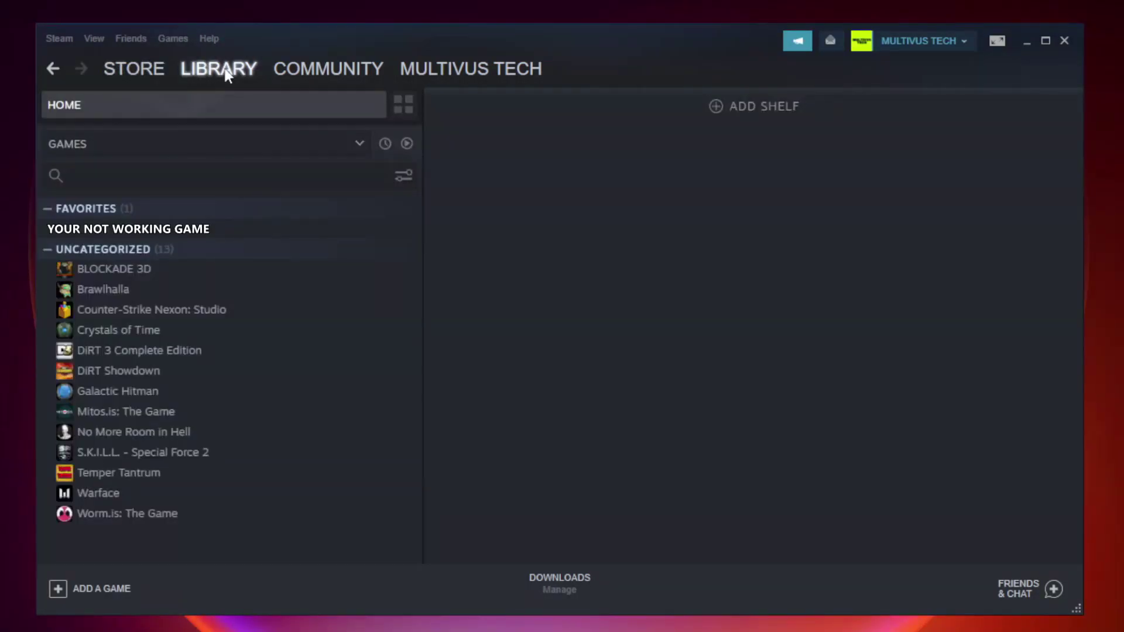
pyautogui.rightClick(244, 235)
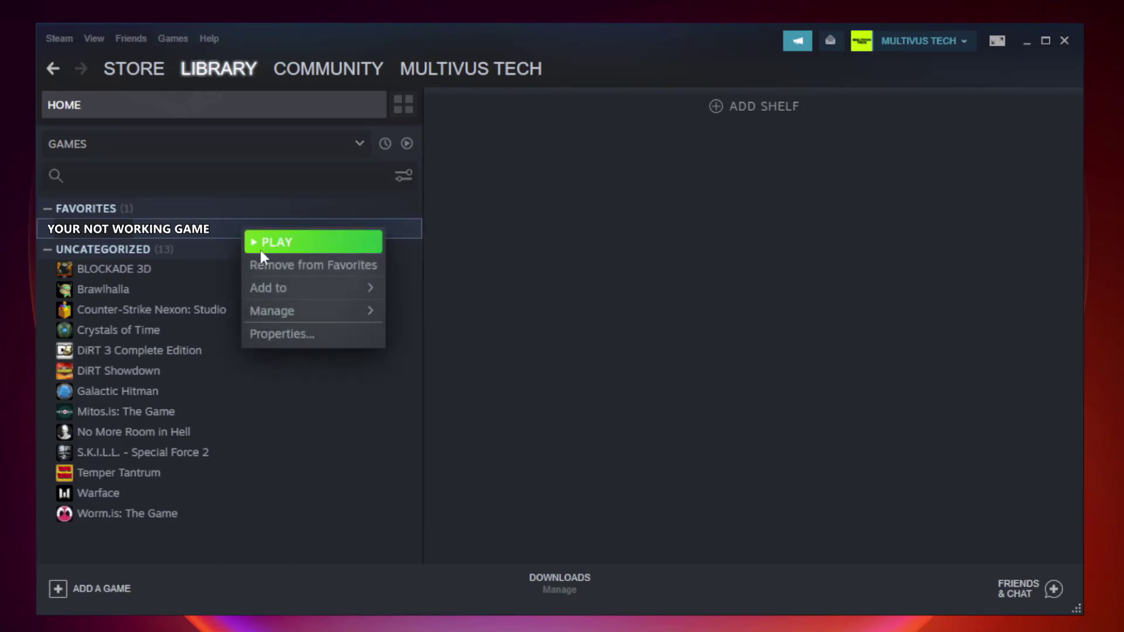
pyautogui.click(310, 335)
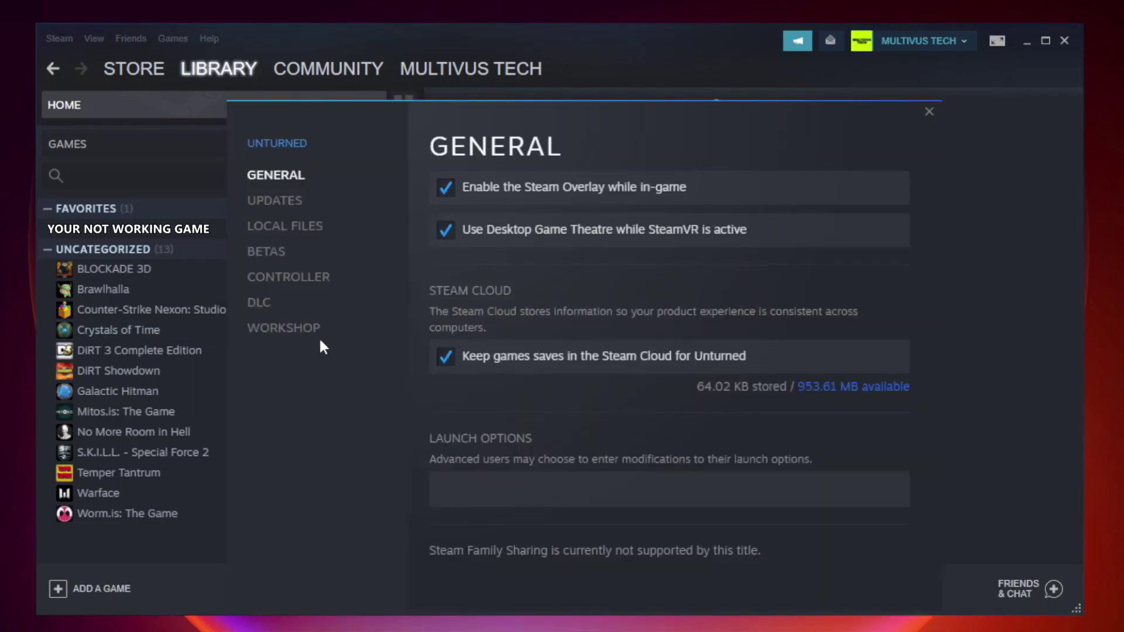
pyautogui.click(298, 232)
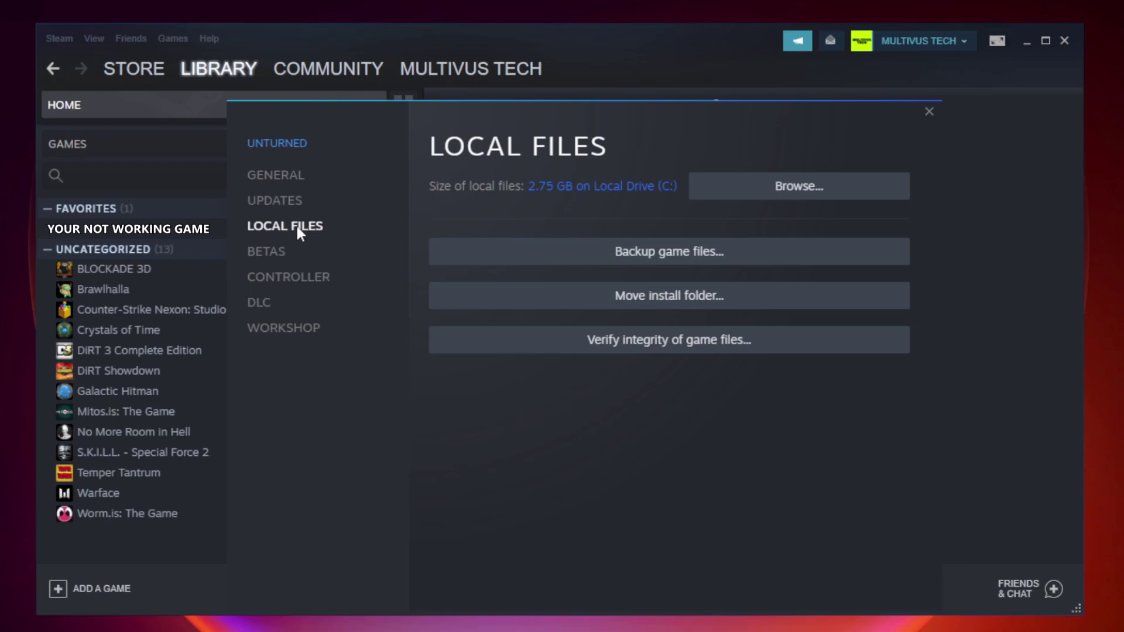
pyautogui.click(679, 350)
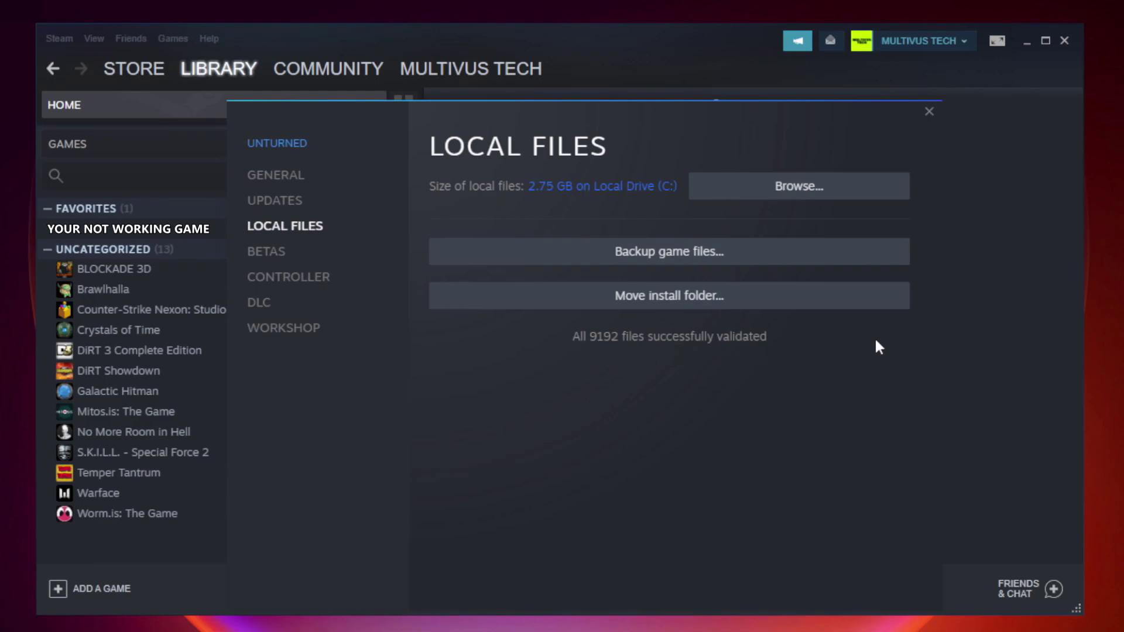
# Open the game's install folder and the YOUR NOT WORKING GAME shortcut's Properties dialog
pyautogui.click(804, 197)
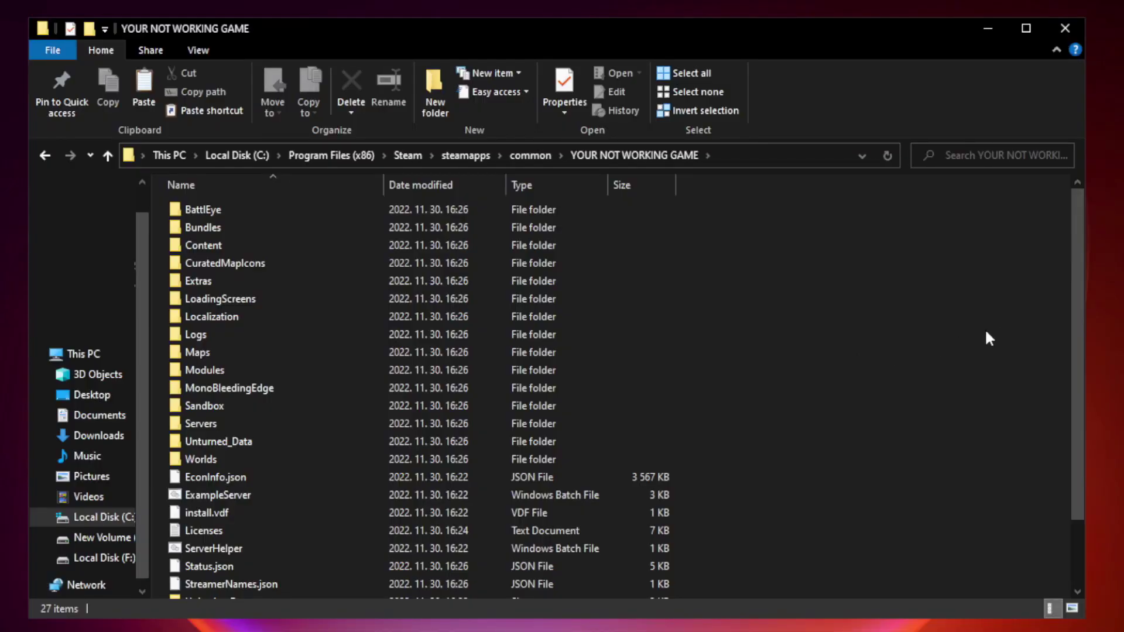
pyautogui.moveTo(1078, 306); pyautogui.dragTo(1080, 404)
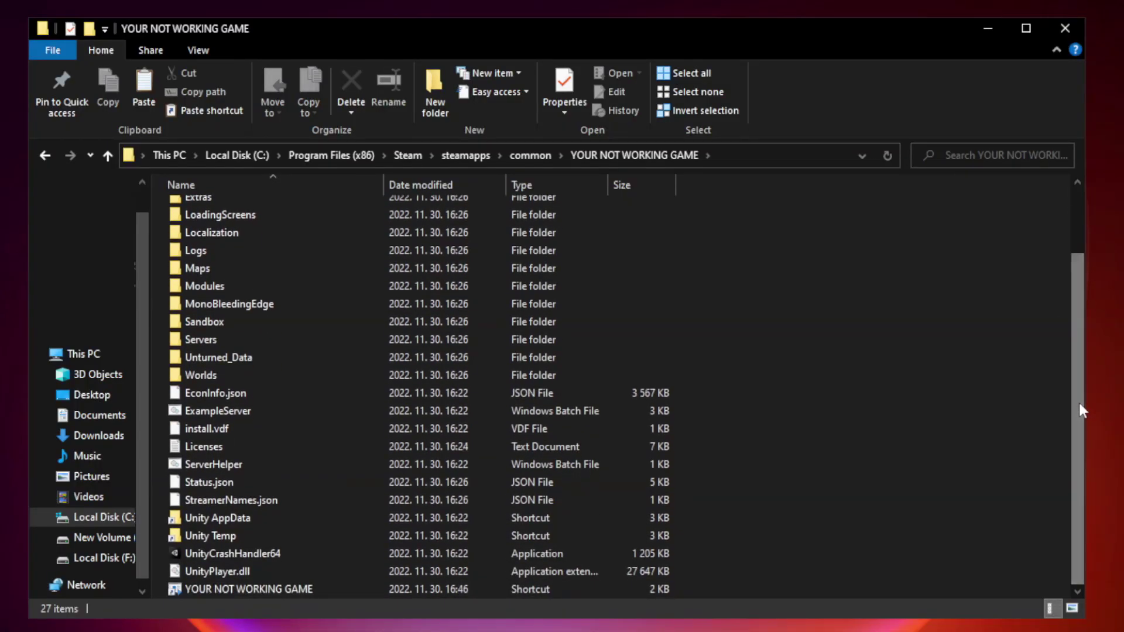
pyautogui.click(447, 588)
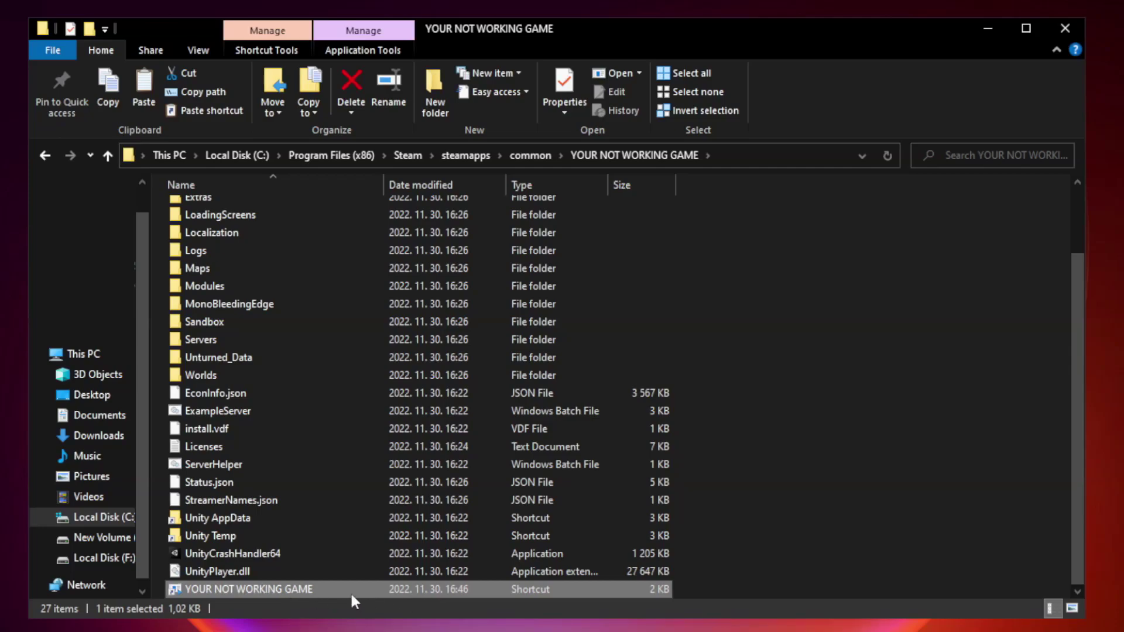
pyautogui.rightClick(382, 589)
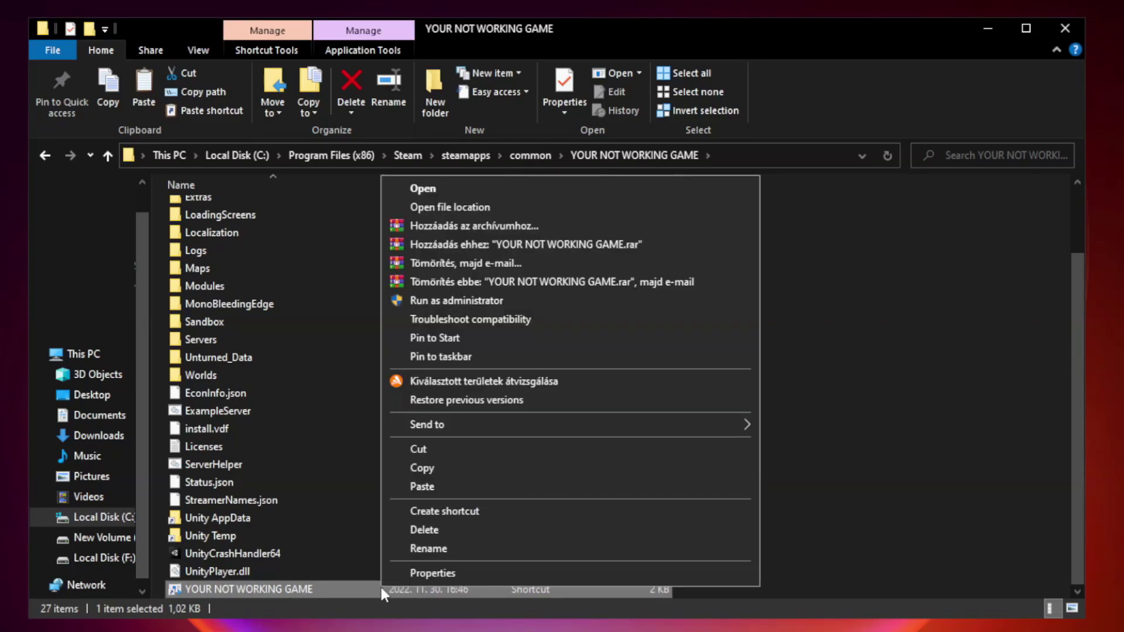
pyautogui.click(566, 574)
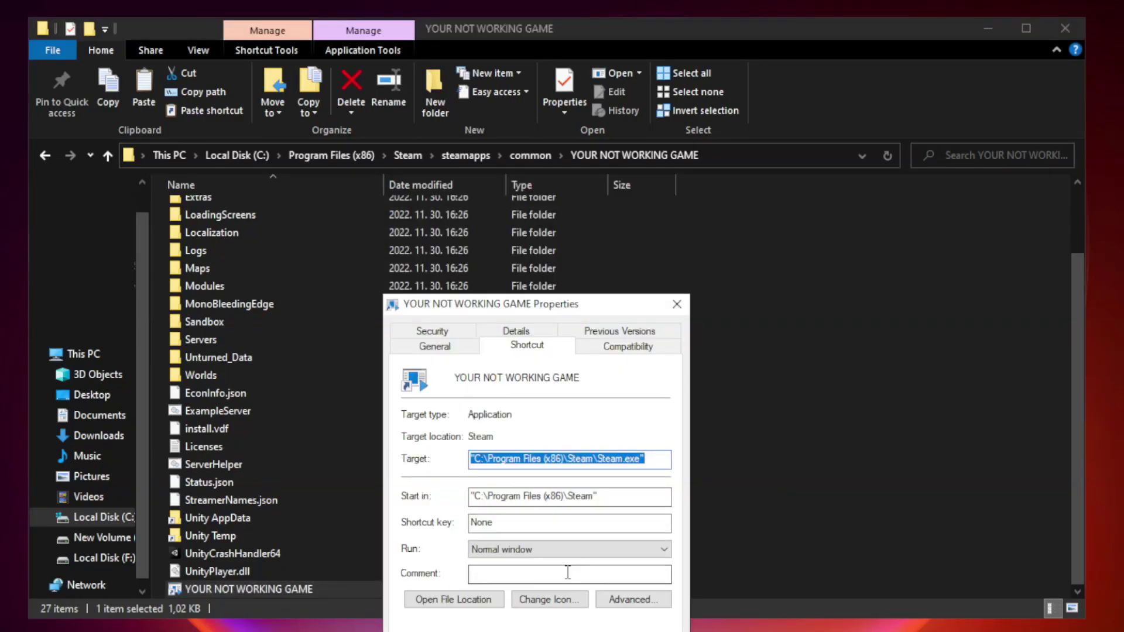
pyautogui.moveTo(558, 308); pyautogui.dragTo(557, 127)
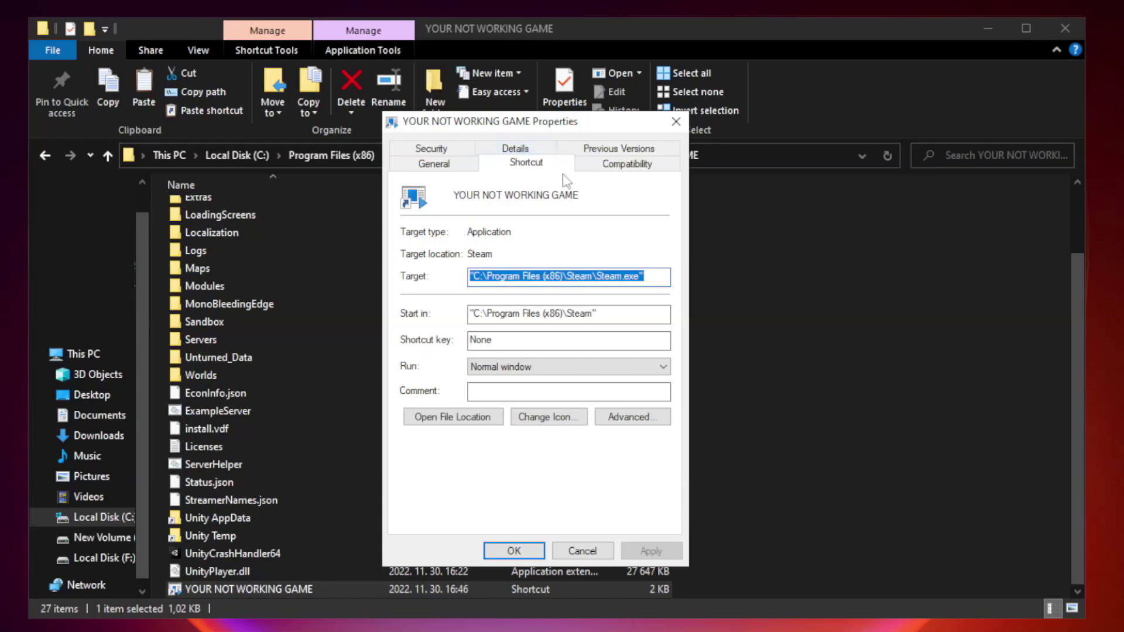
# Set the shortcut to Windows 8 compatibility mode, run as administrator, fullscreen optimizations off, and save
pyautogui.click(623, 167)
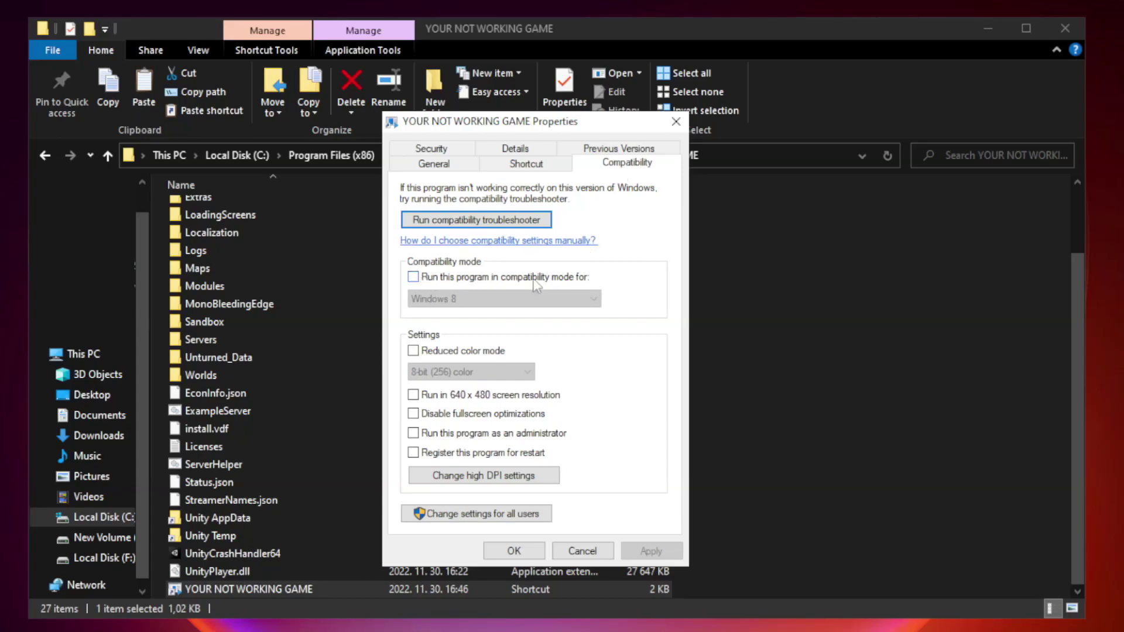
pyautogui.click(447, 279)
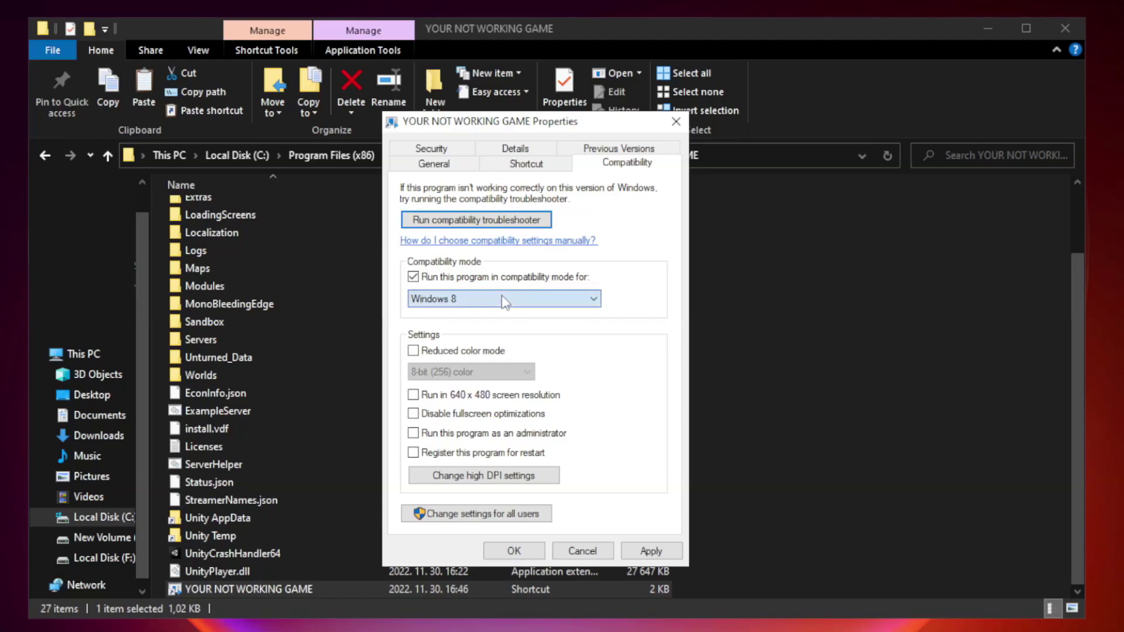
pyautogui.click(467, 299)
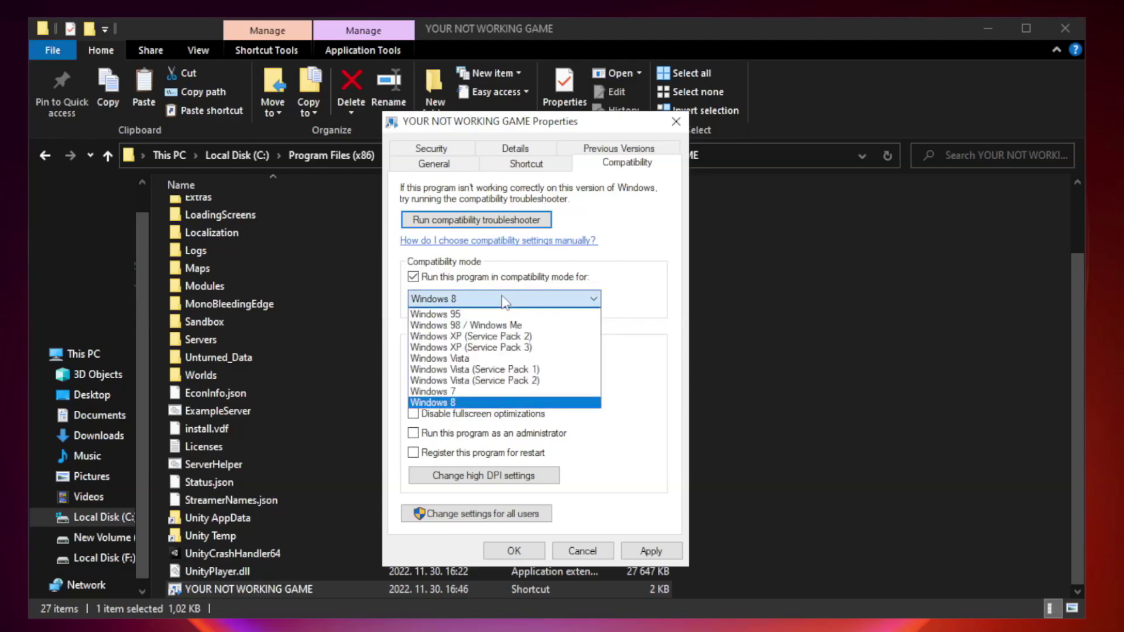
pyautogui.click(476, 403)
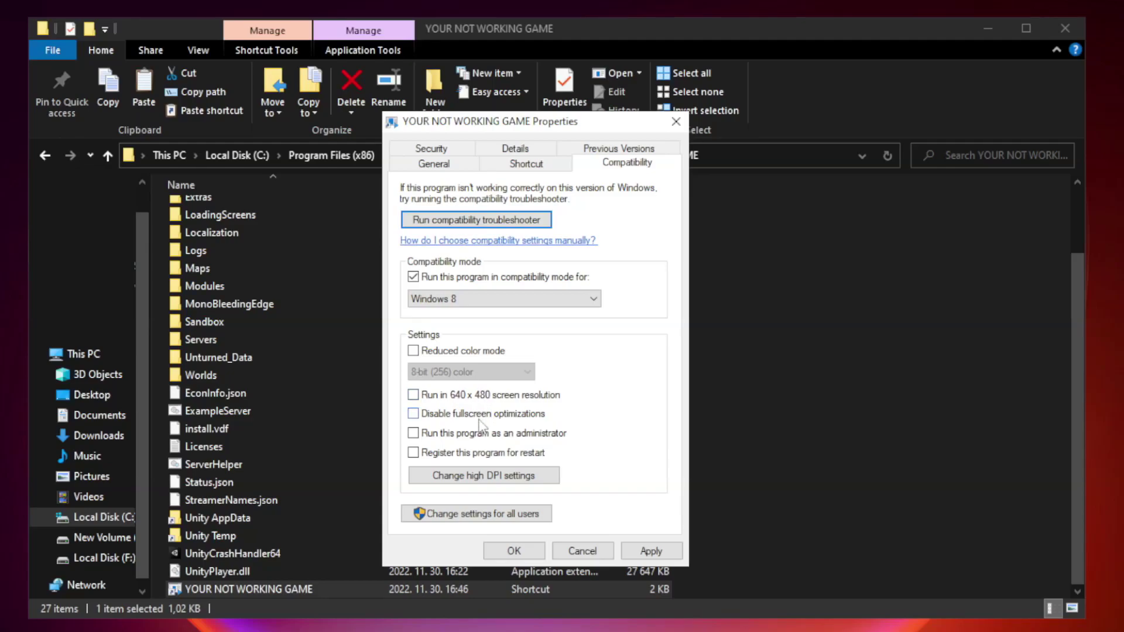
pyautogui.click(440, 417)
pyautogui.click(442, 440)
pyautogui.click(660, 554)
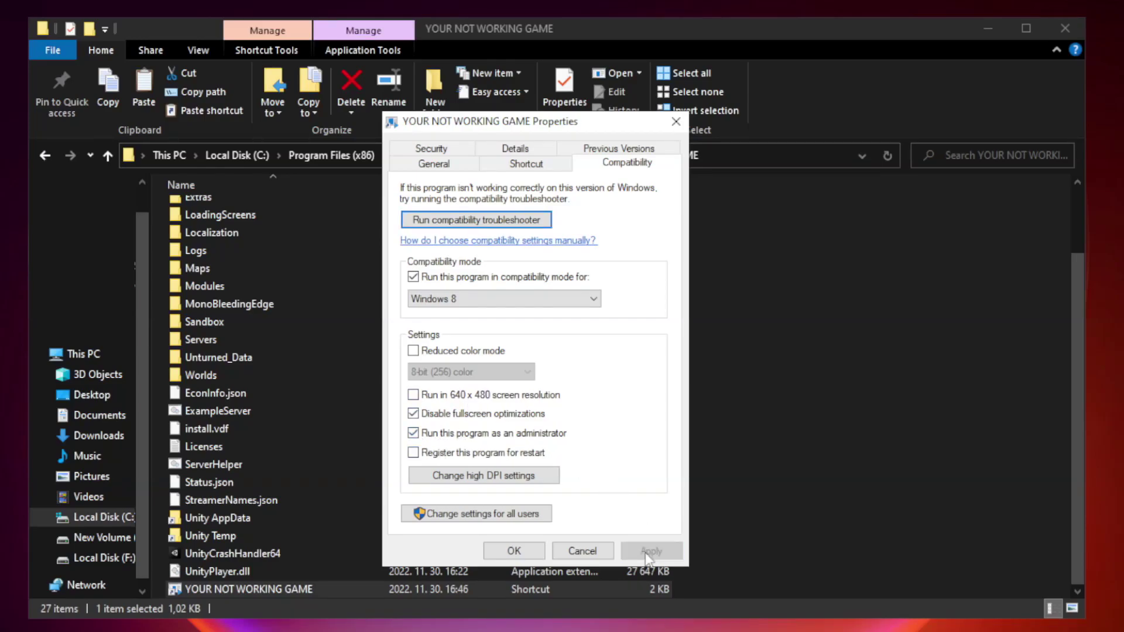
pyautogui.click(513, 552)
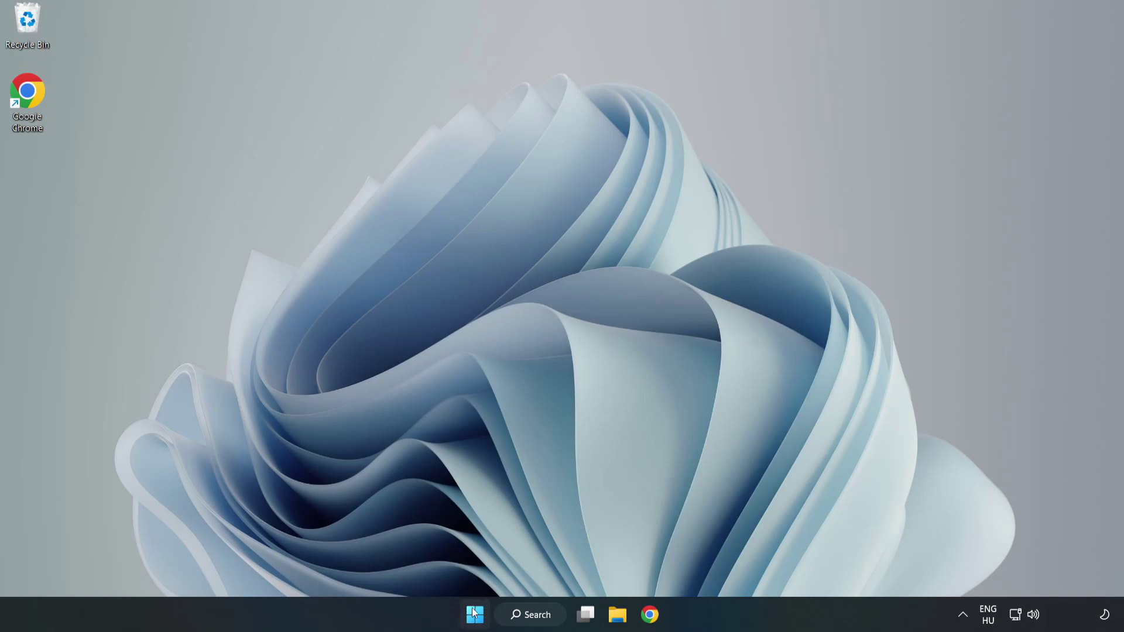
# Open Task Manager's Startup apps and disable Cortana and Microsoft Edge
pyautogui.rightClick(478, 619)
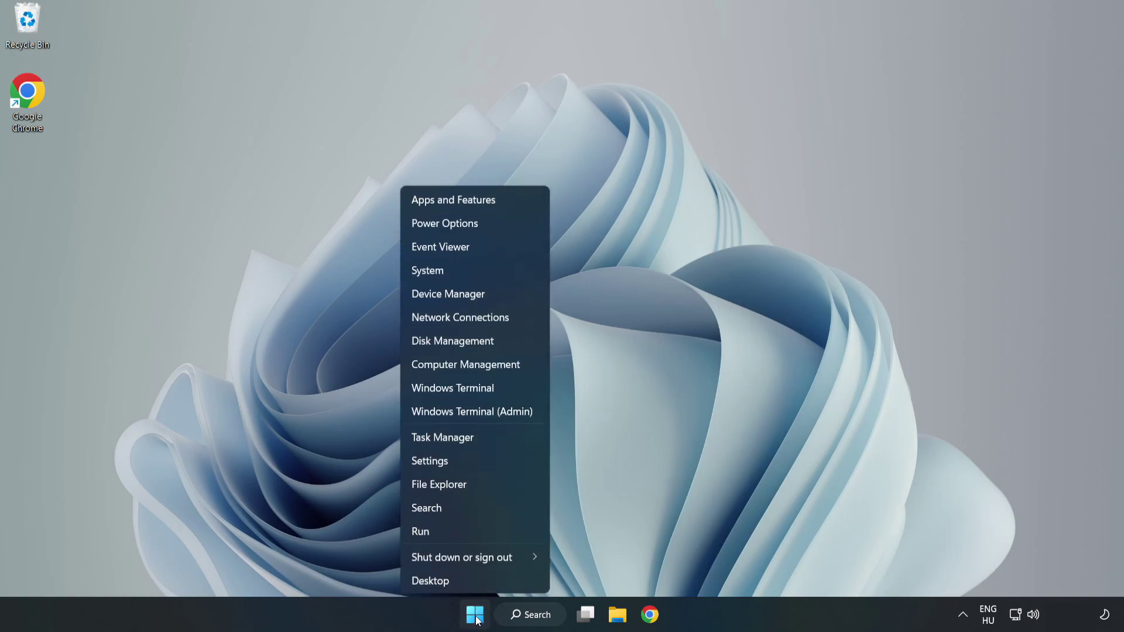
pyautogui.click(473, 437)
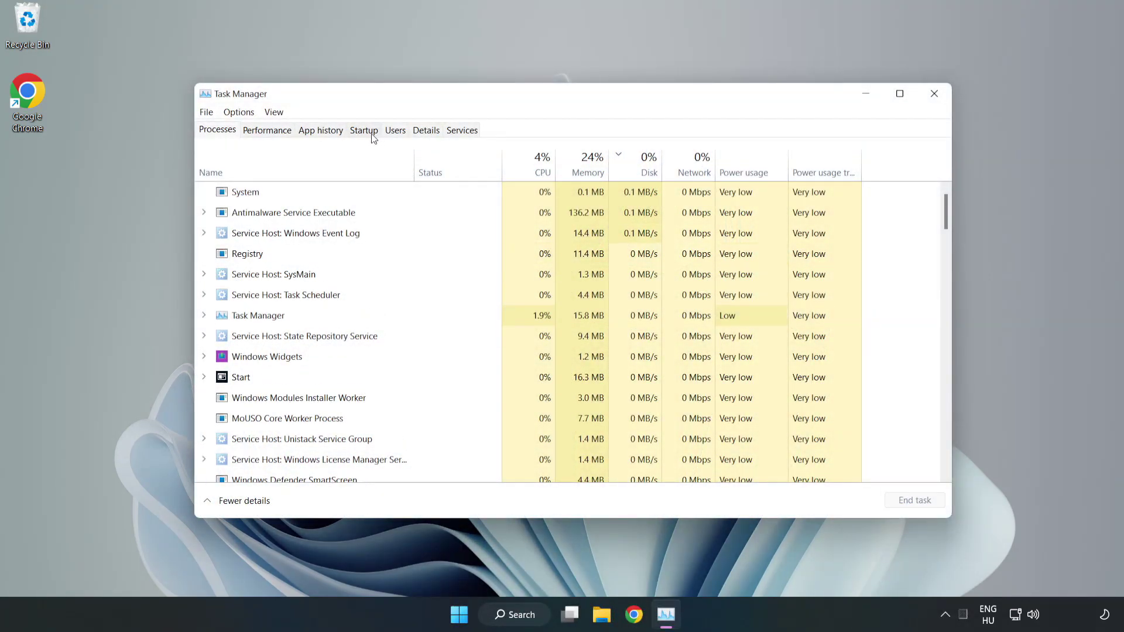
pyautogui.click(364, 131)
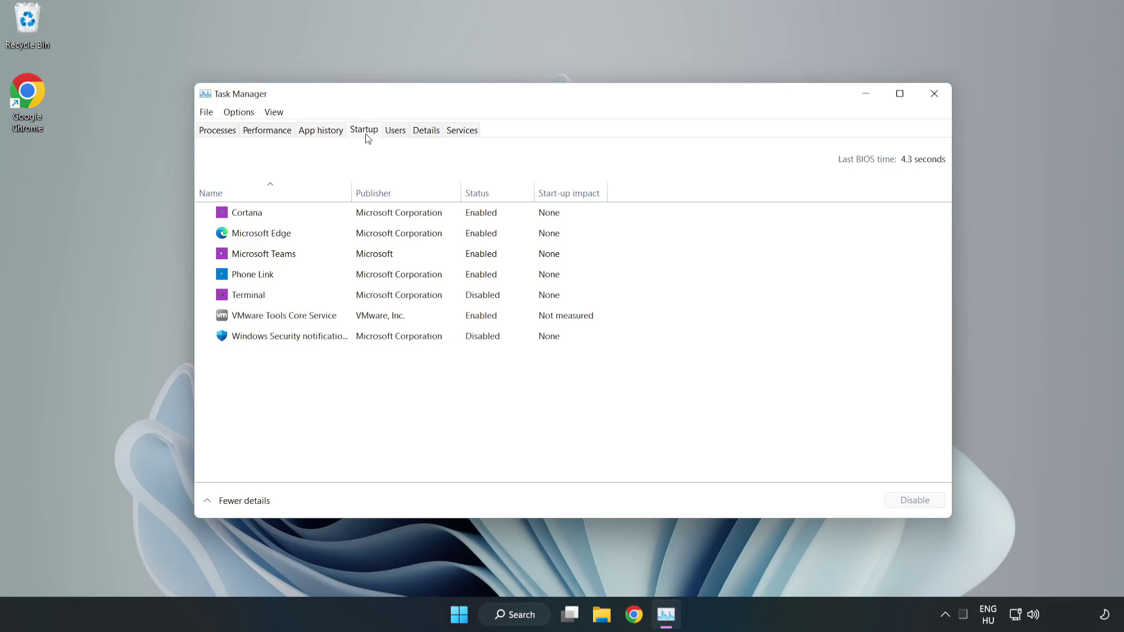
pyautogui.click(388, 220)
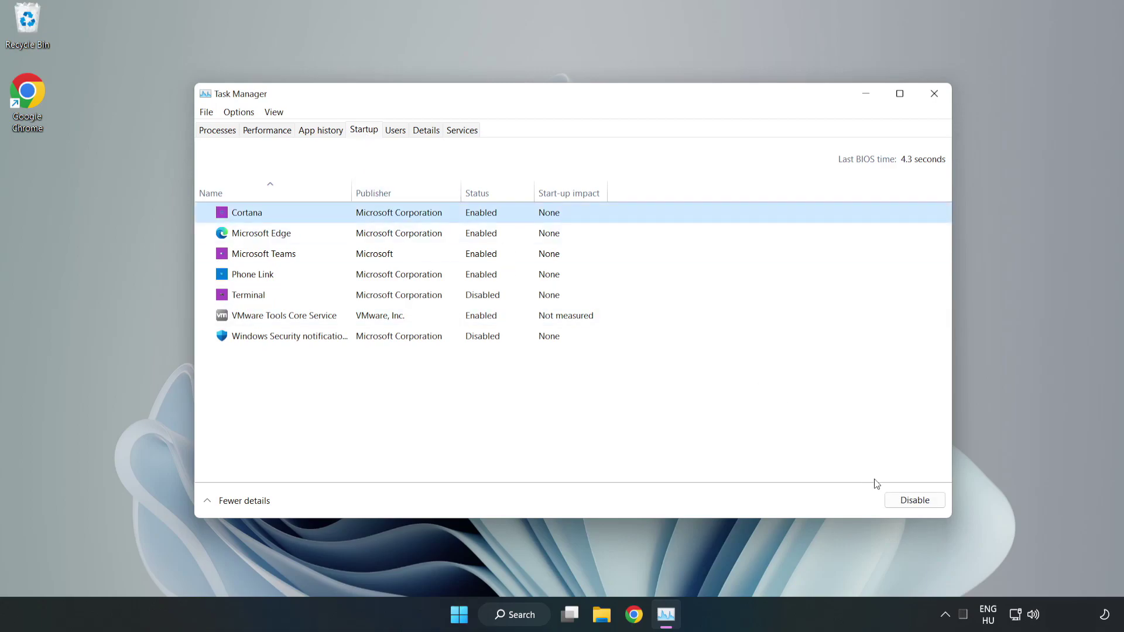
pyautogui.click(911, 500)
pyautogui.click(487, 233)
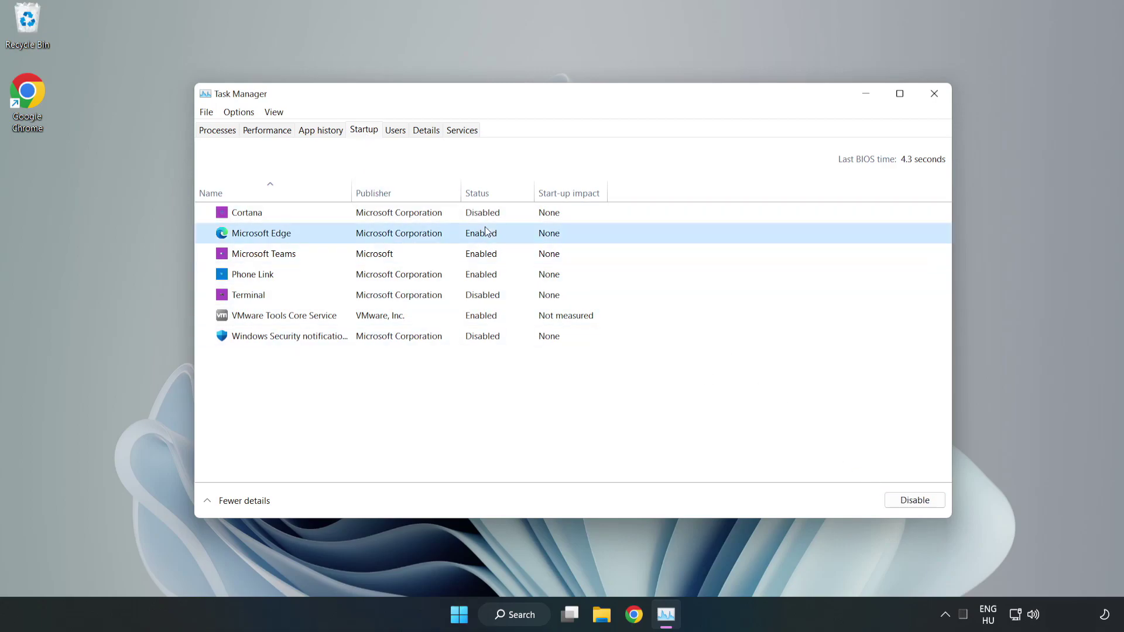
pyautogui.click(900, 496)
# Disable Microsoft Teams and Phone Link at startup, then close Task Manager
pyautogui.click(381, 257)
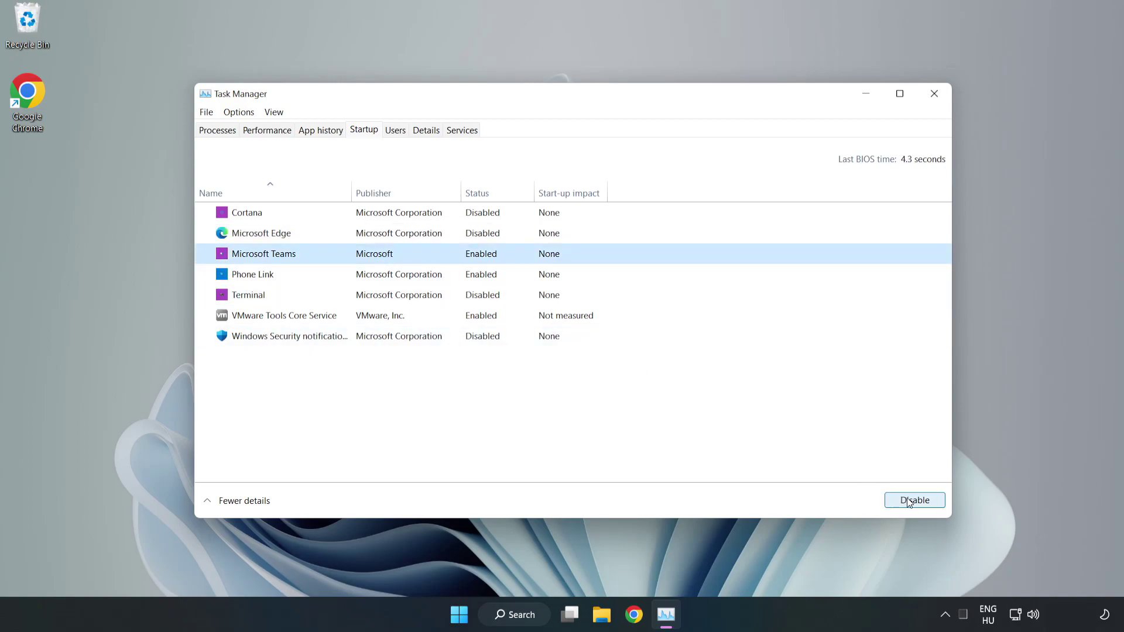
pyautogui.click(909, 503)
pyautogui.click(374, 275)
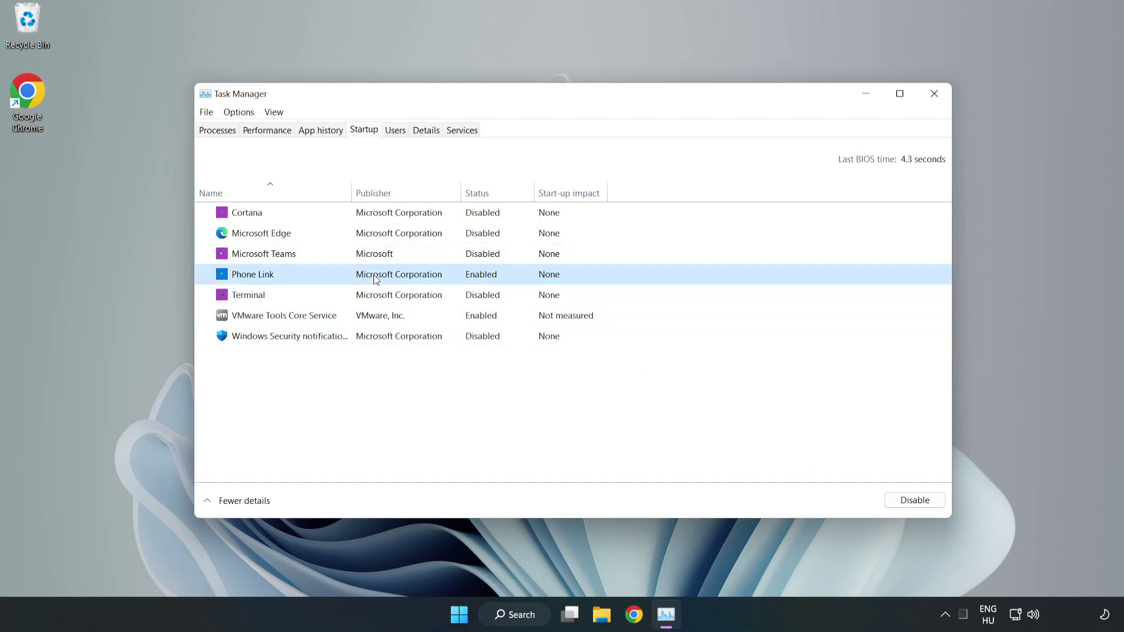
pyautogui.click(901, 504)
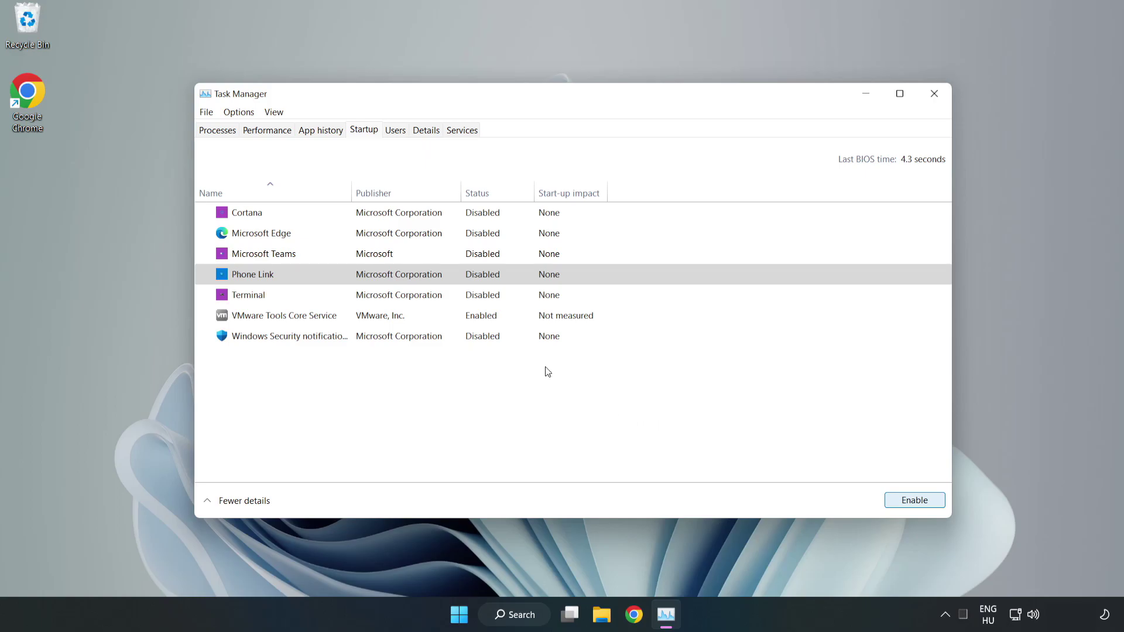
pyautogui.click(935, 96)
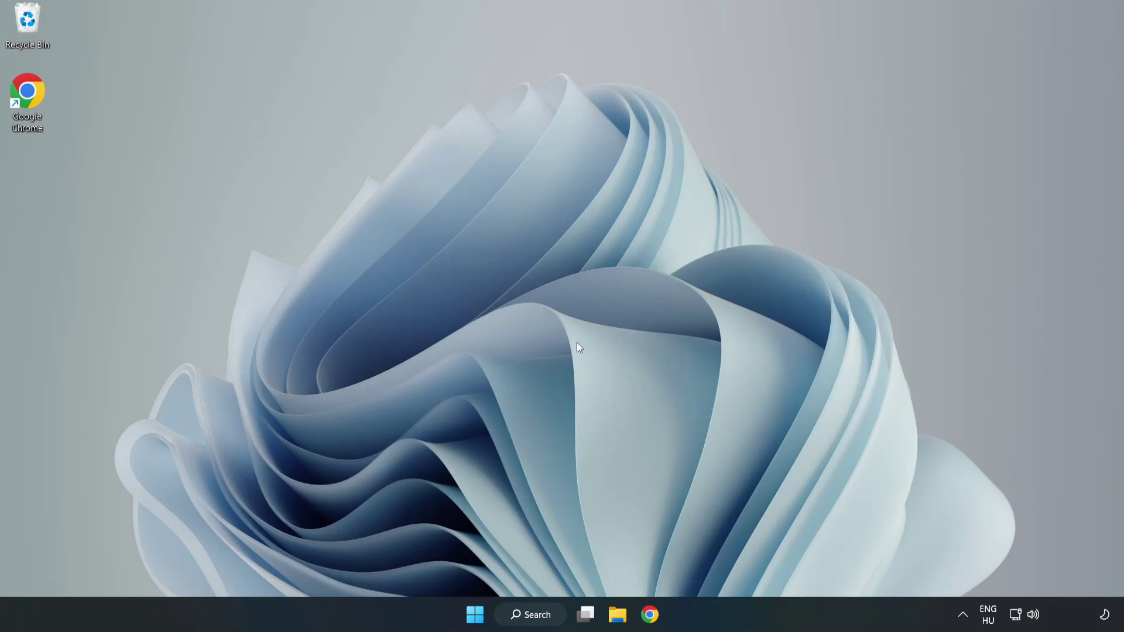
# Return to Chrome's DirectX page and download the End-User Runtime Web Installer, dxwebsetup.exe
pyautogui.click(647, 619)
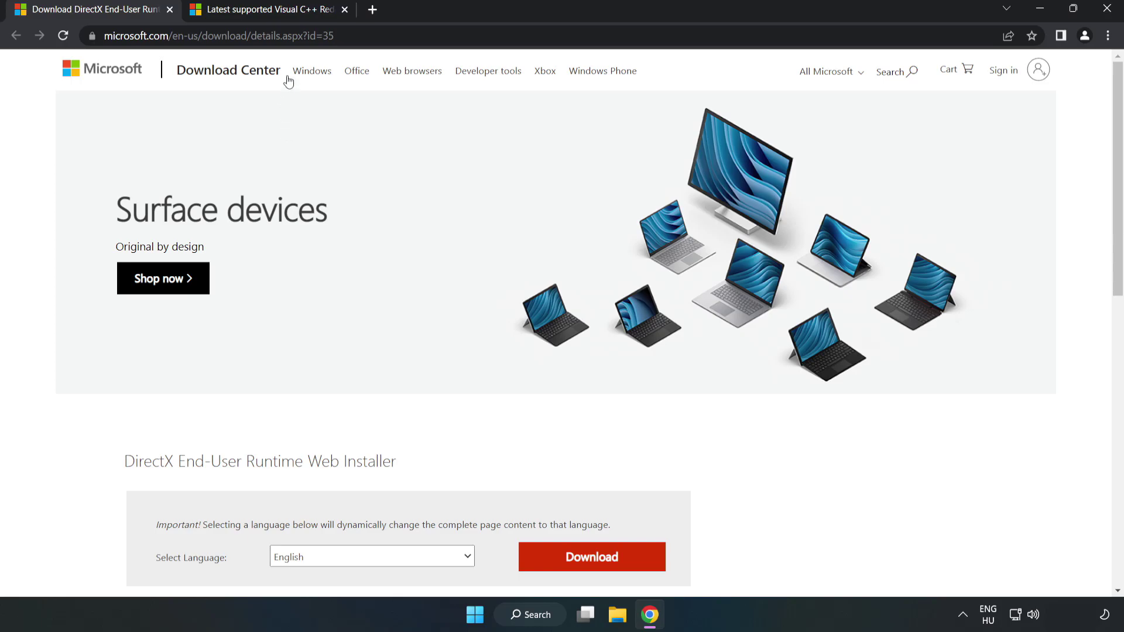
pyautogui.click(119, 36)
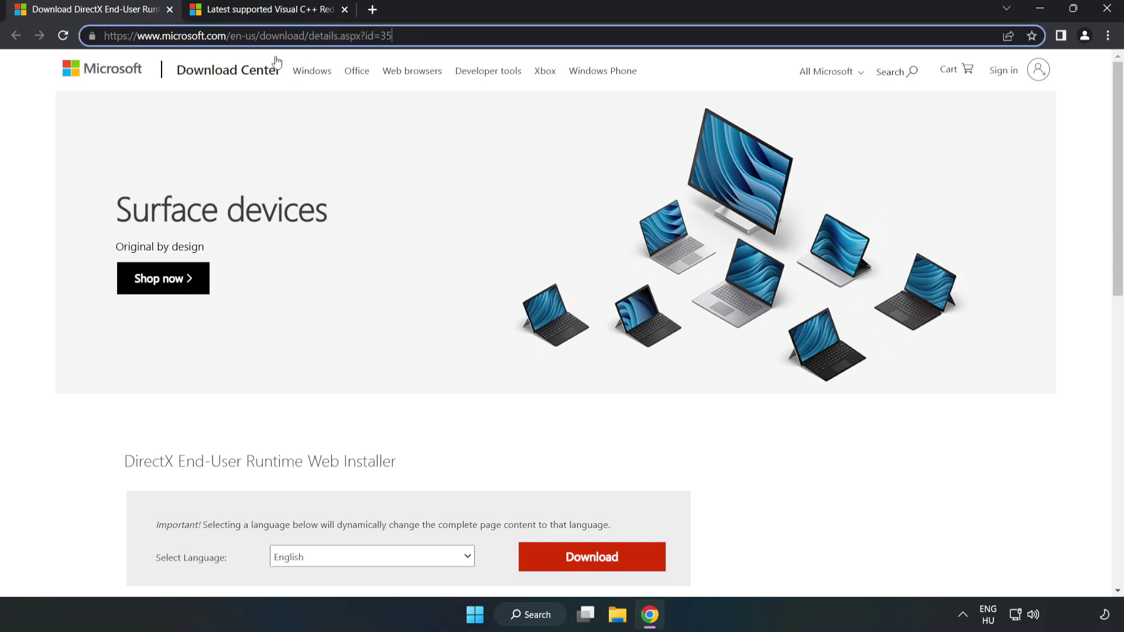
pyautogui.click(46, 133)
pyautogui.scroll(-3, 46, 134)
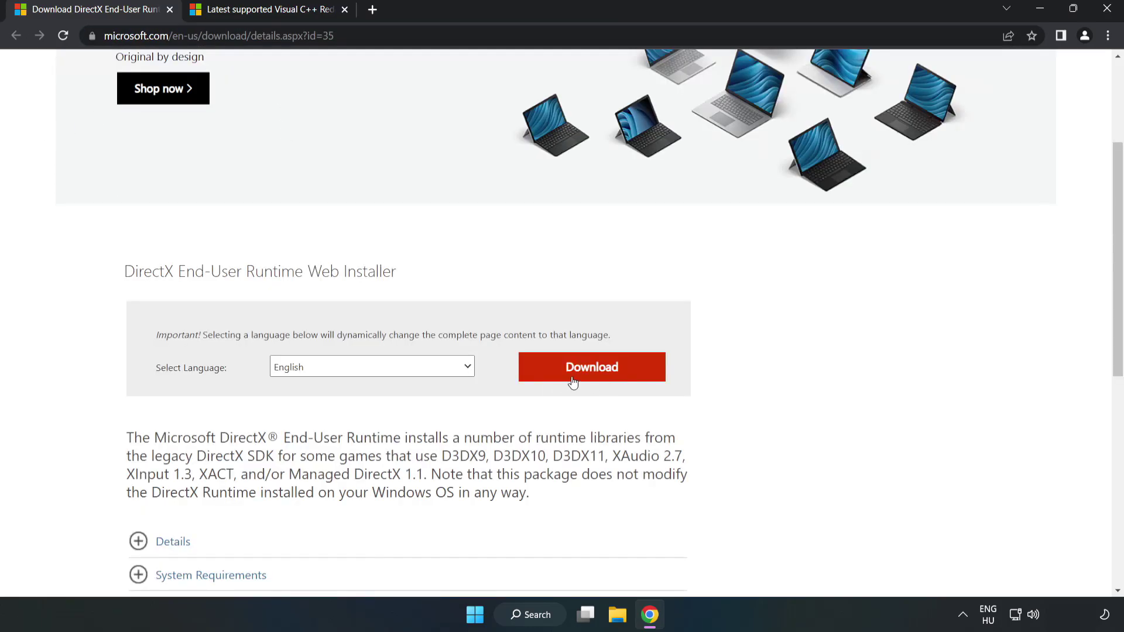
pyautogui.click(596, 374)
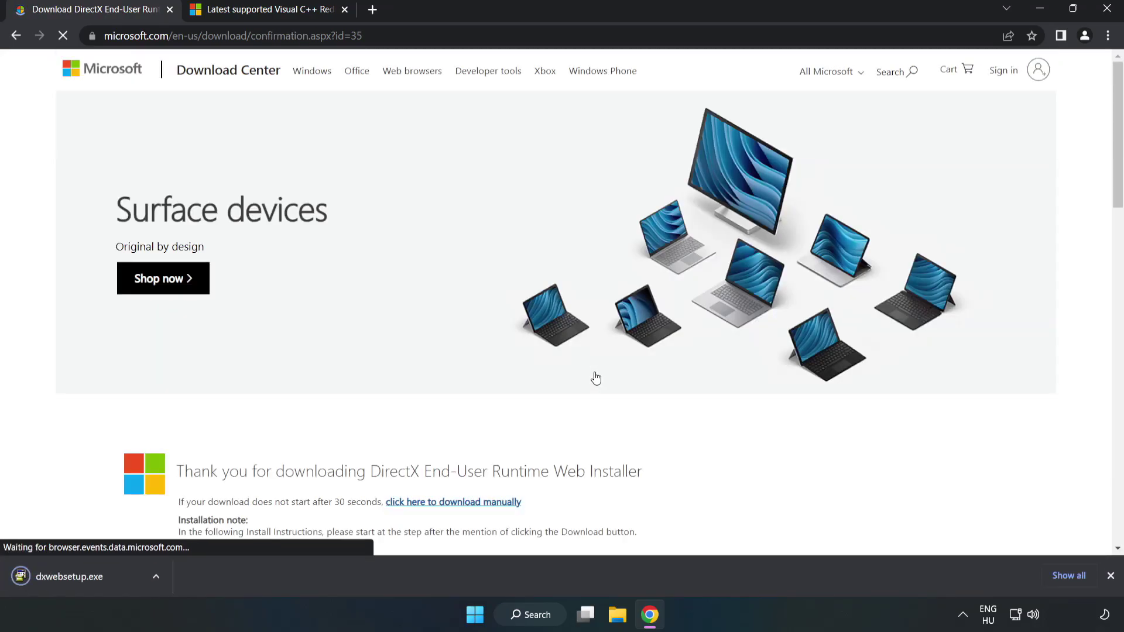
# Run dxwebsetup.exe, accept the license, decline the Bing Bar, and finish DirectX Setup
pyautogui.click(83, 577)
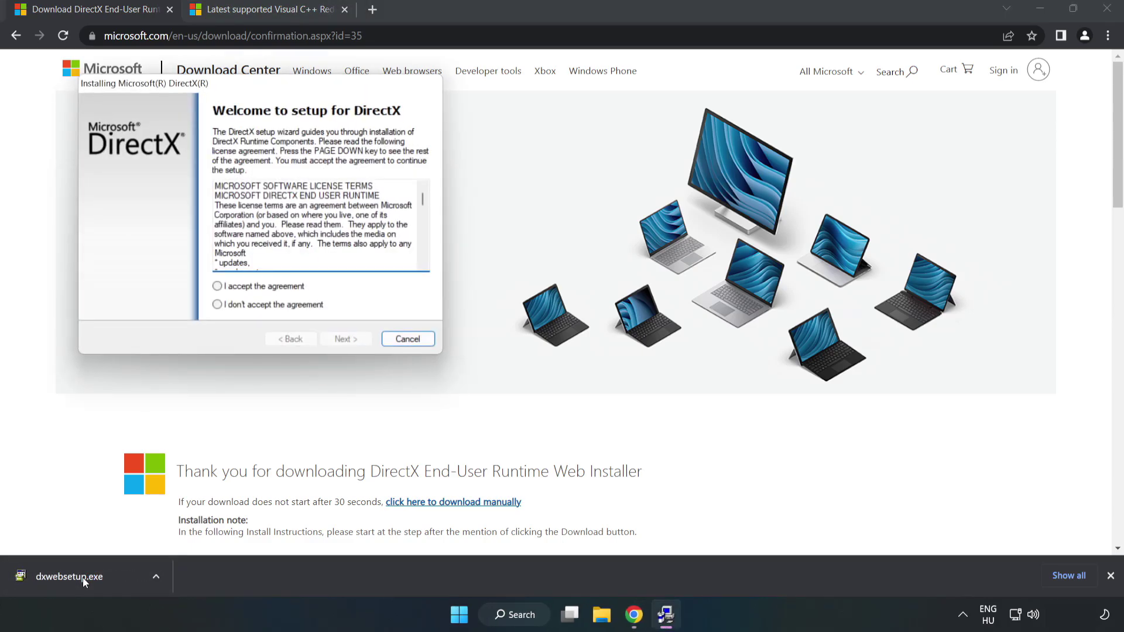
pyautogui.moveTo(253, 92); pyautogui.dragTo(548, 188)
pyautogui.moveTo(715, 298); pyautogui.dragTo(705, 361)
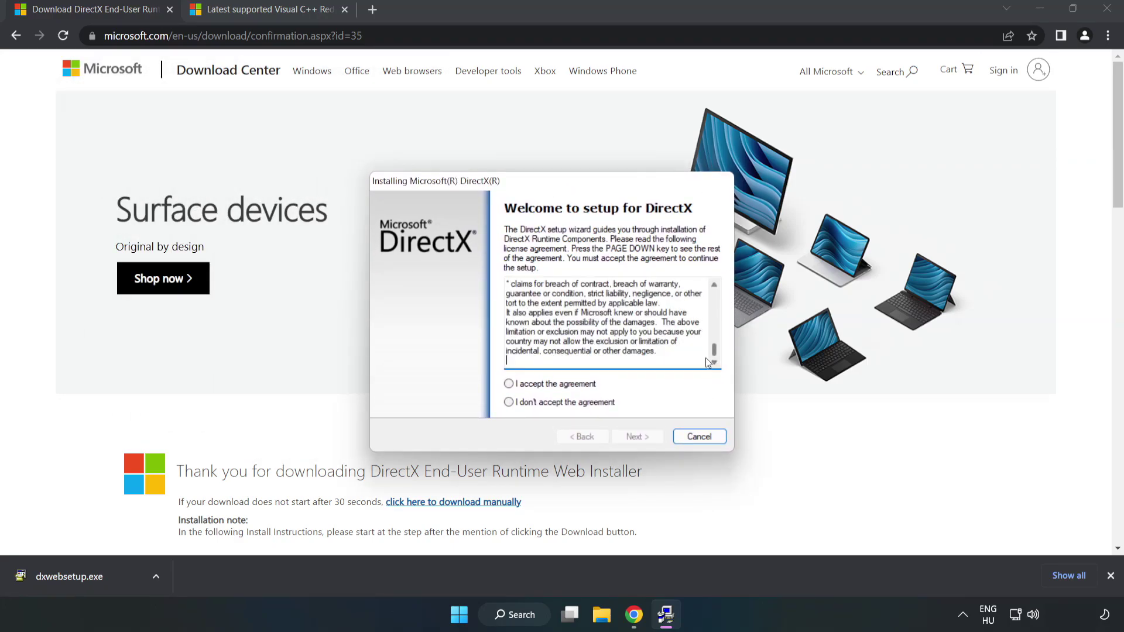
pyautogui.click(519, 385)
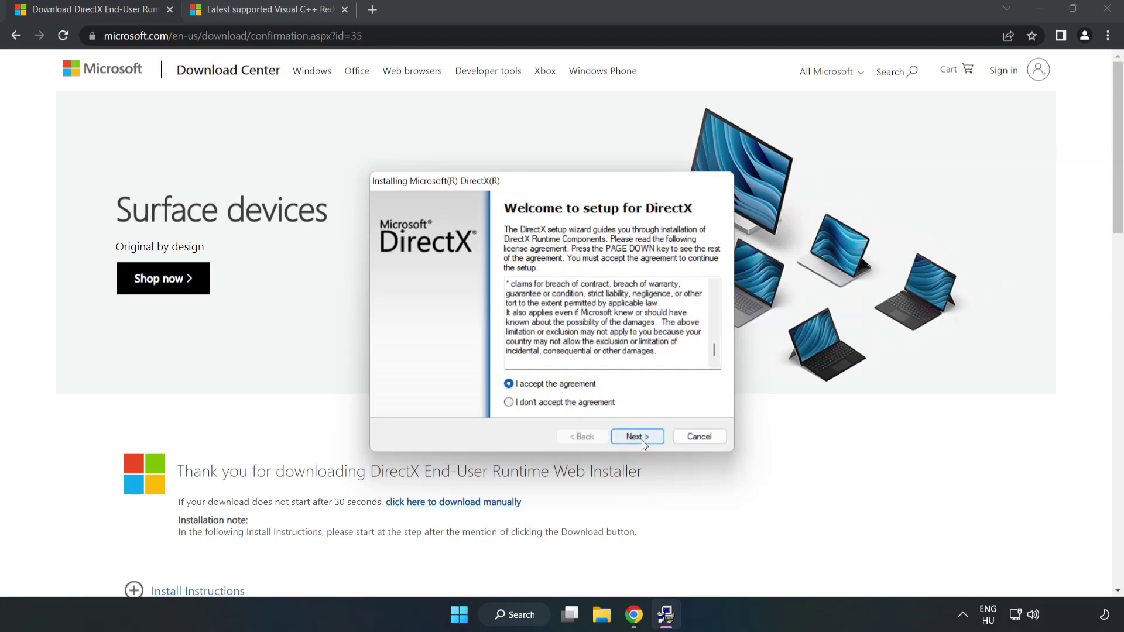
pyautogui.click(642, 441)
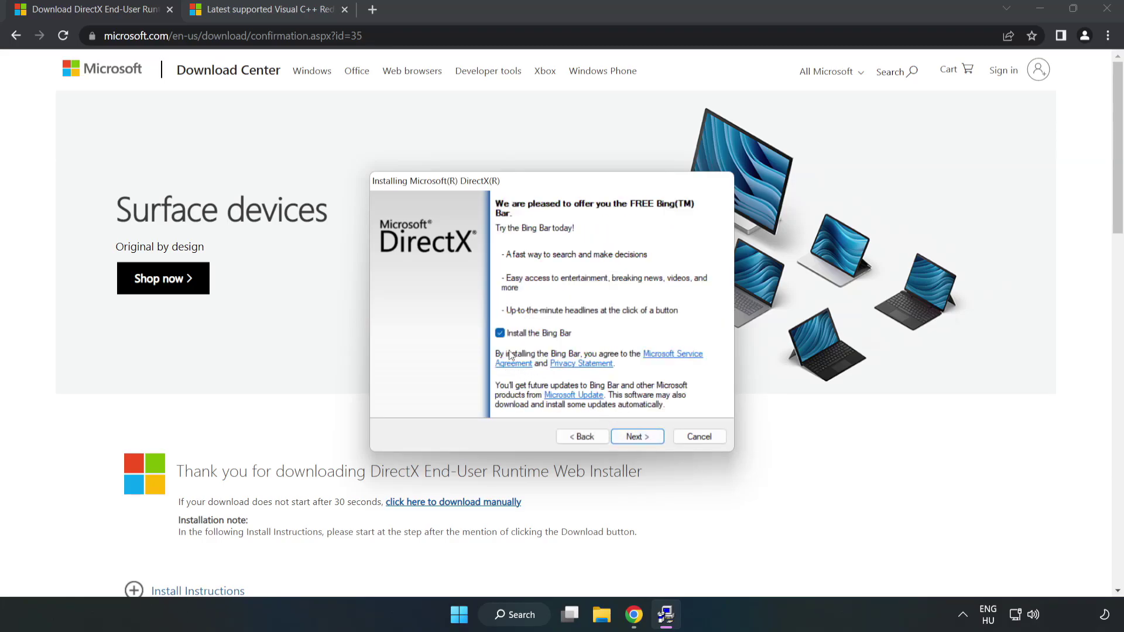
pyautogui.click(500, 333)
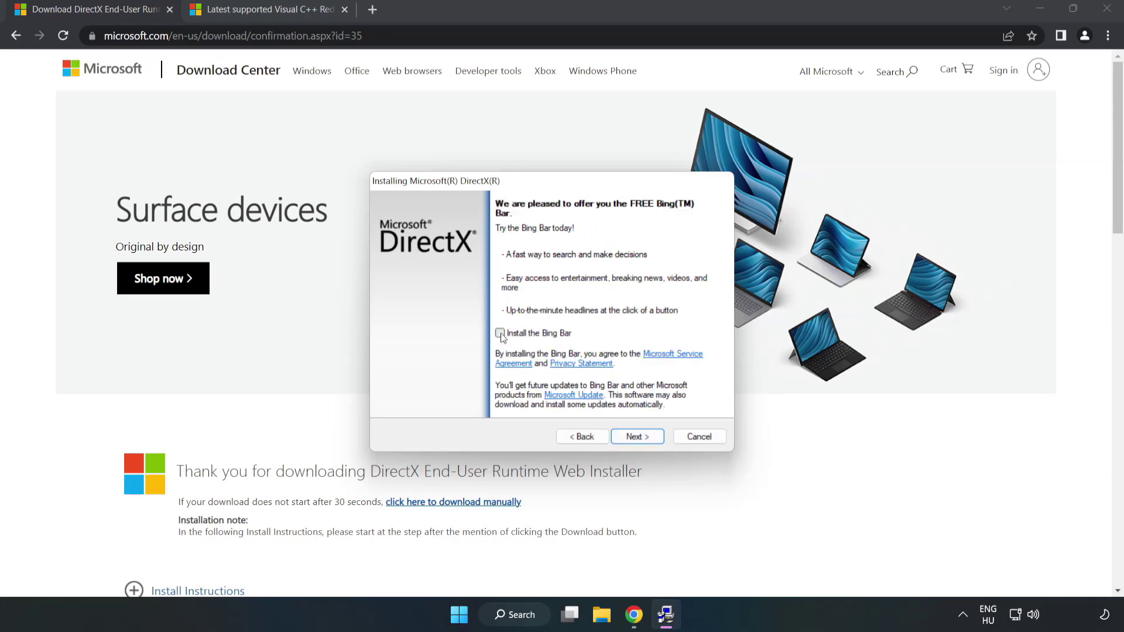
pyautogui.click(635, 437)
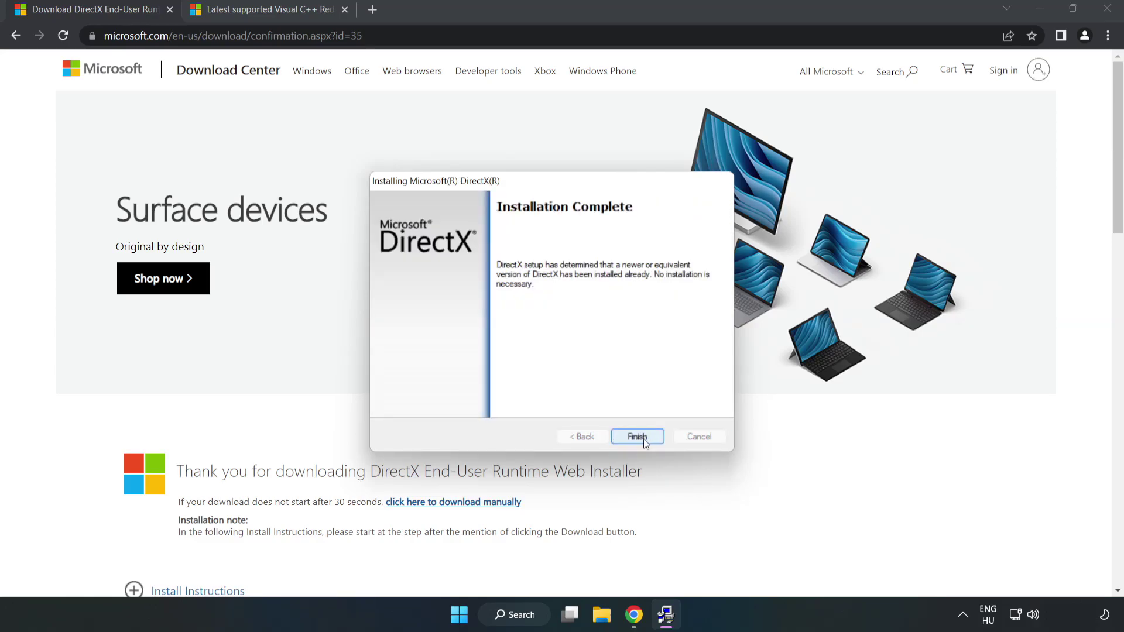
pyautogui.click(644, 438)
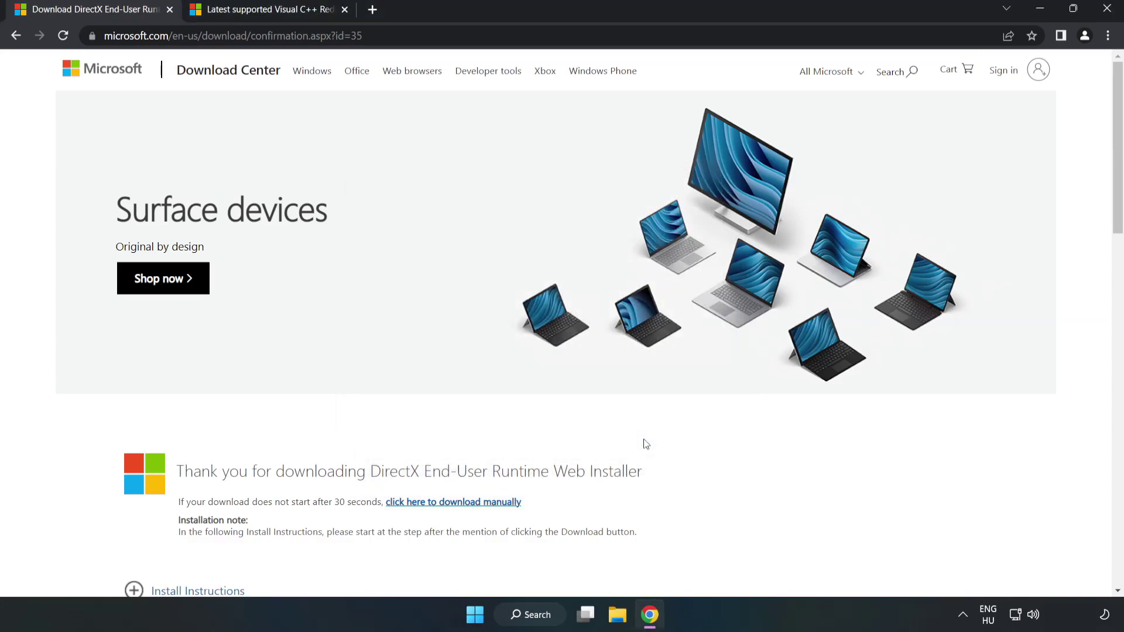
# Switch to the Visual C++ Redistributable page and close the DirectX download tab
pyautogui.click(168, 11)
pyautogui.click(93, 9)
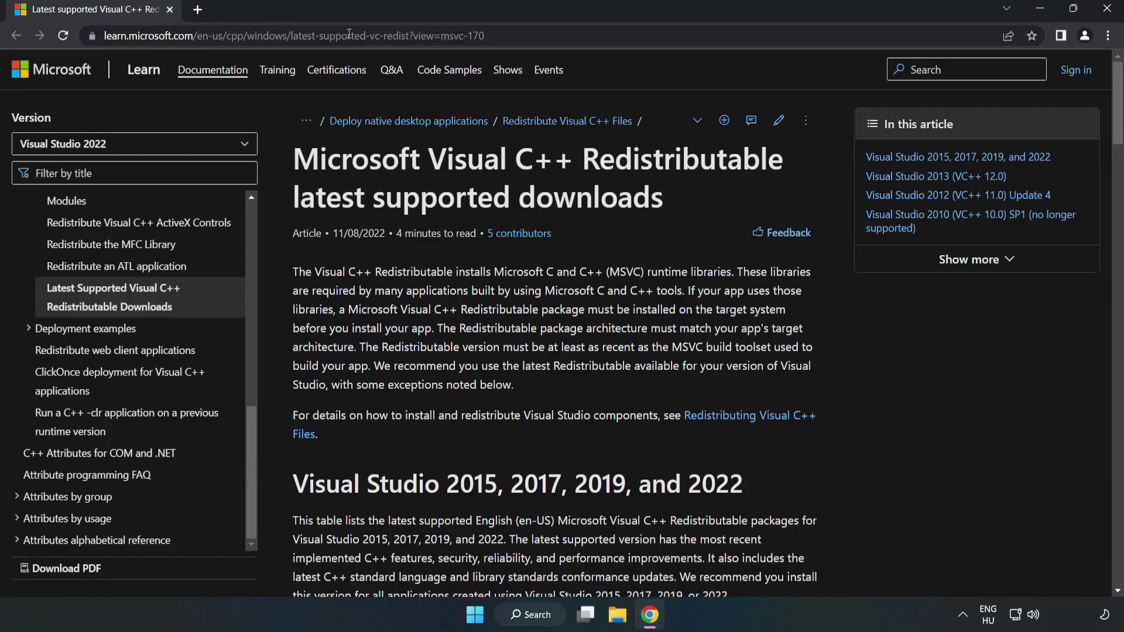
pyautogui.click(512, 35)
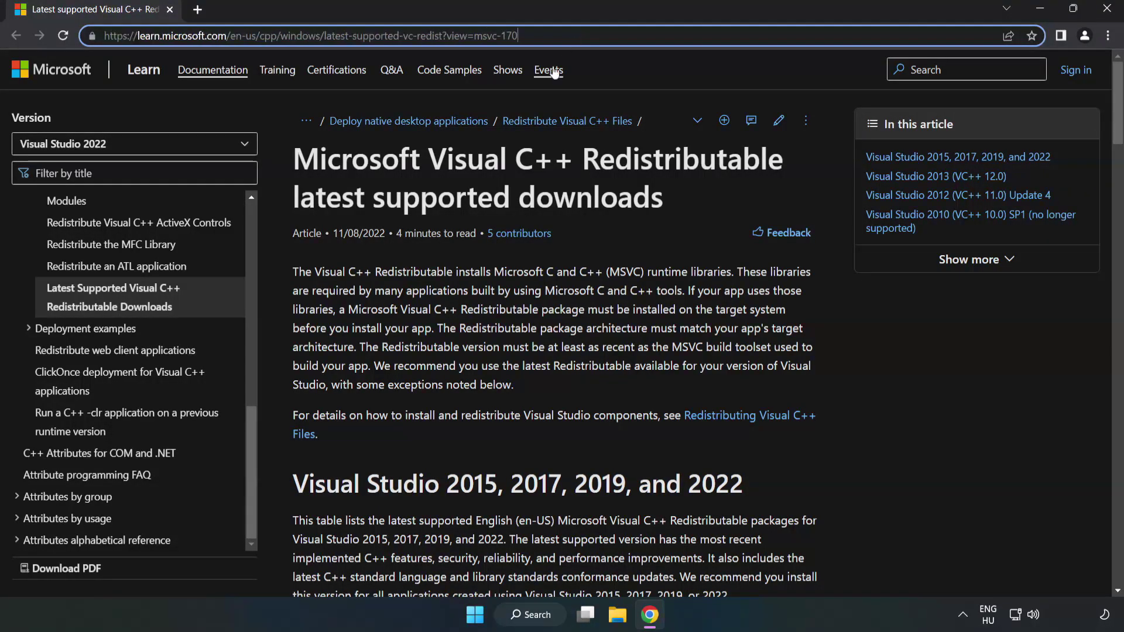
pyautogui.click(447, 210)
pyautogui.scroll(-5, 448, 209)
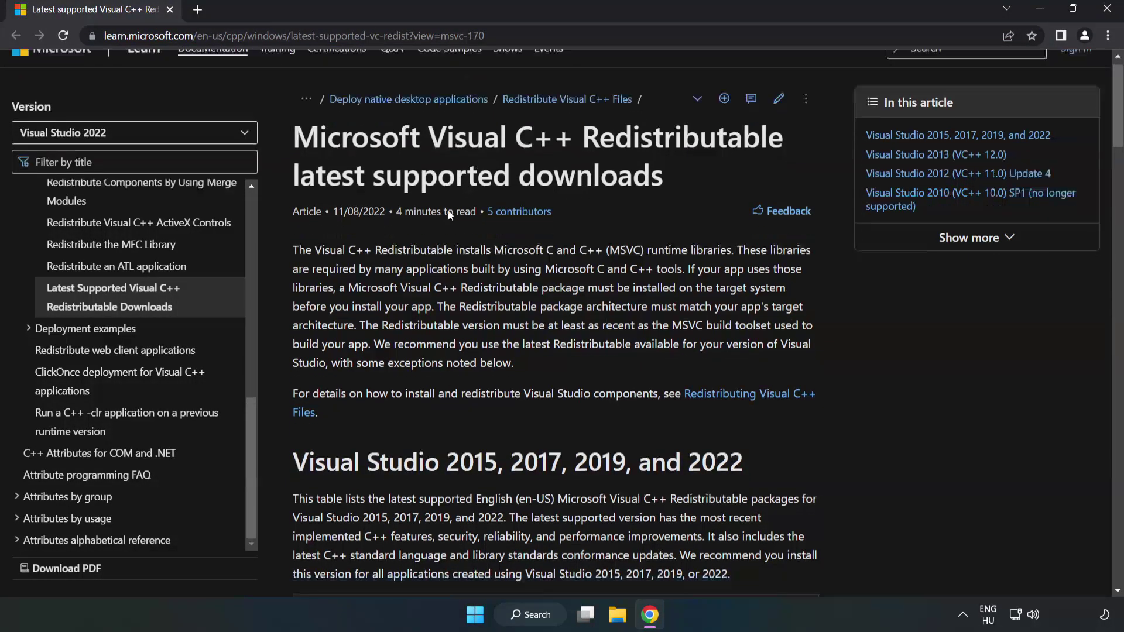
pyautogui.scroll(-1, 452, 221)
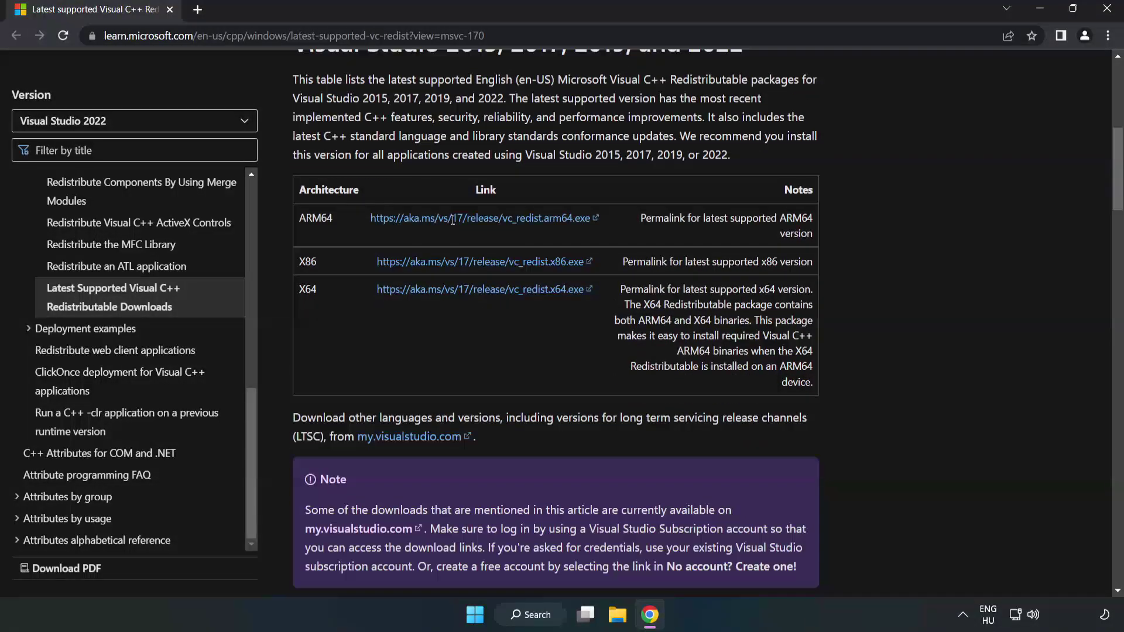
pyautogui.scroll(1, 404, 219)
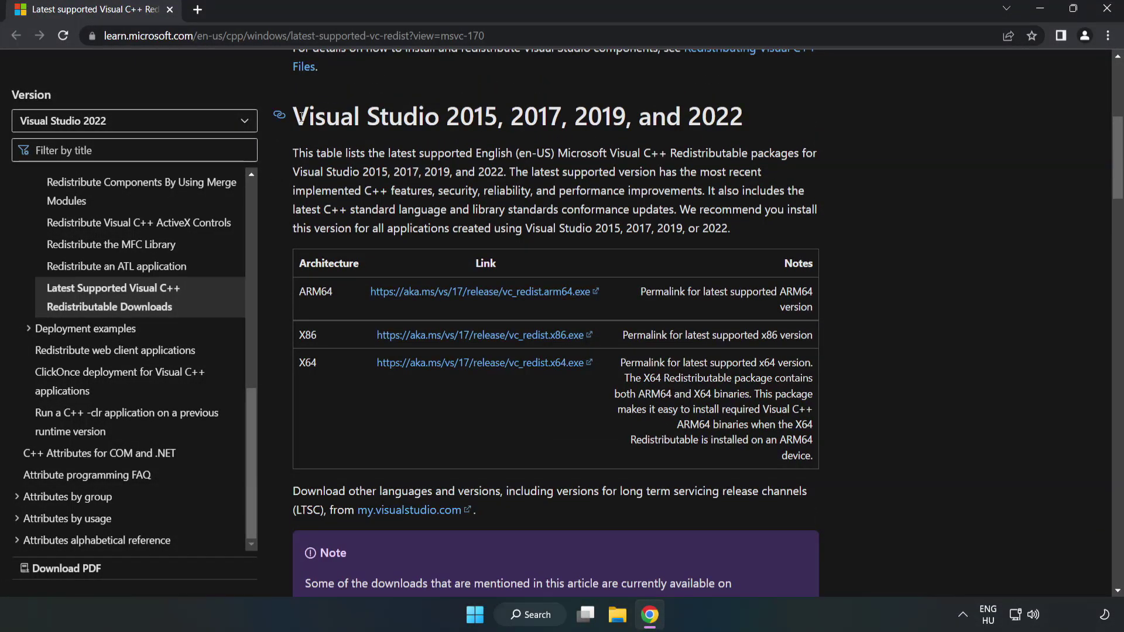
pyautogui.moveTo(301, 115); pyautogui.dragTo(741, 120)
pyautogui.click(697, 147)
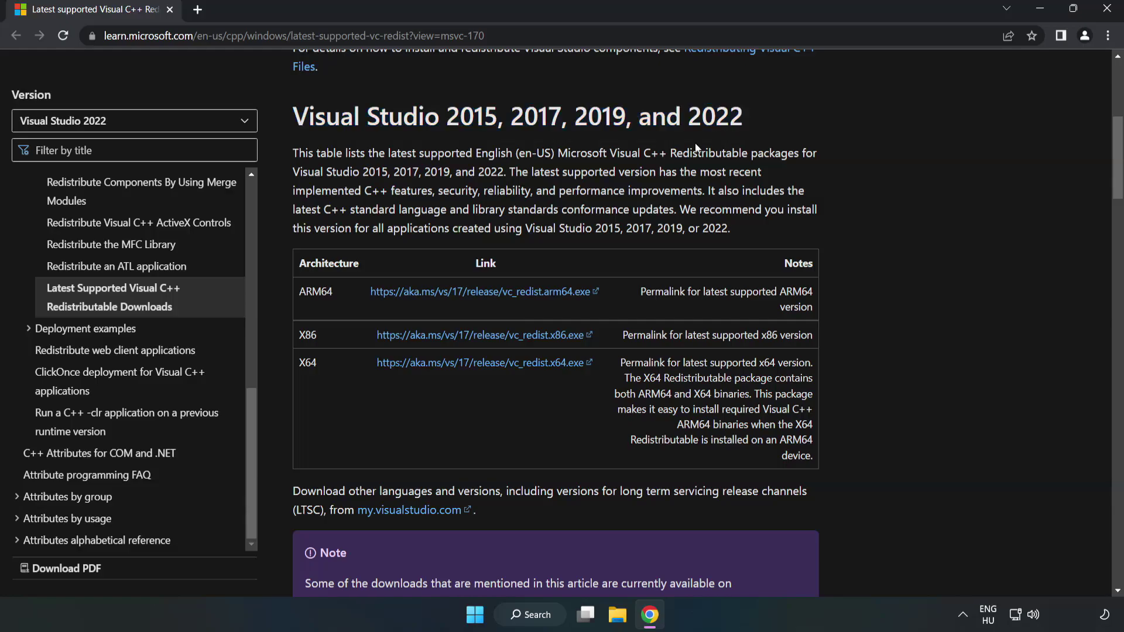
# Download the ARM64, x86 and x64 vc_redist.exe installers
pyautogui.click(460, 291)
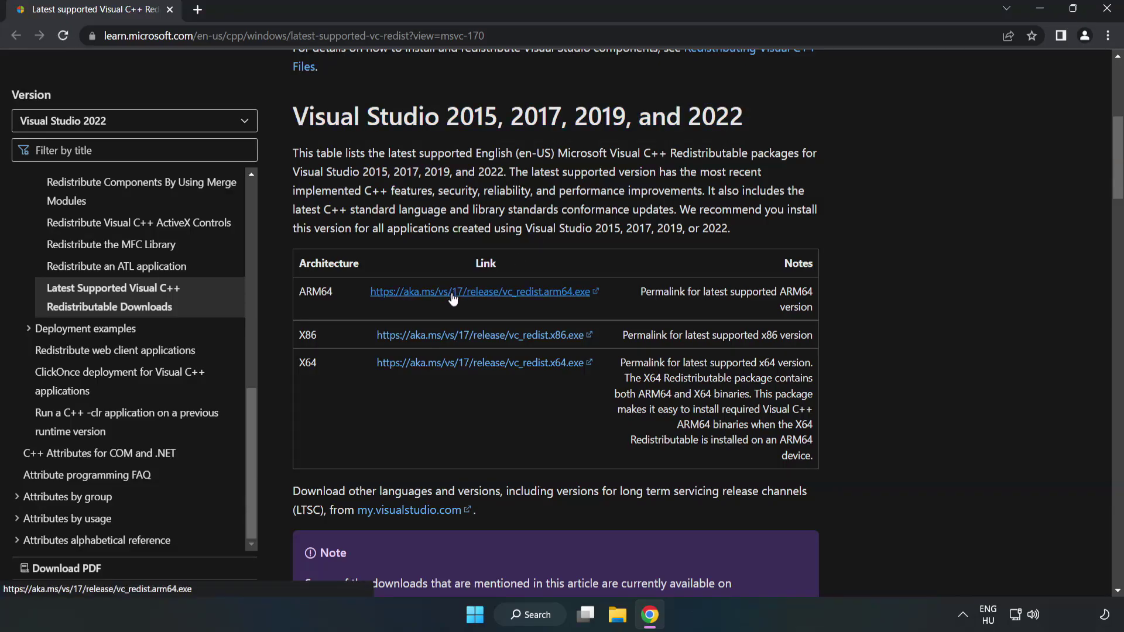
pyautogui.click(458, 345)
pyautogui.click(473, 364)
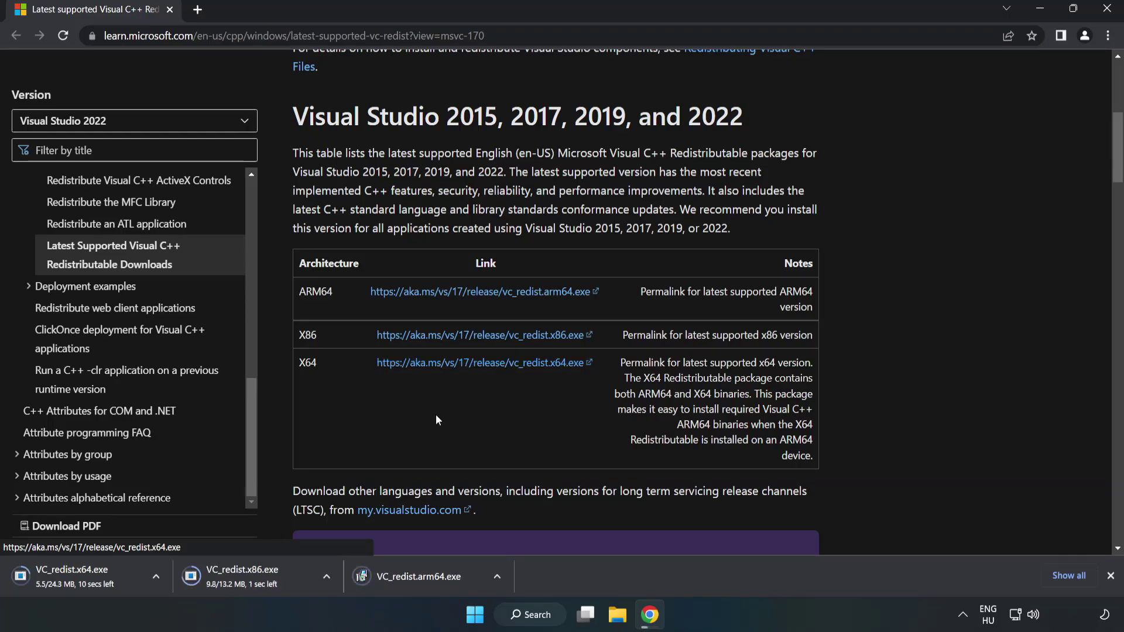
# Try installing the ARM64 Visual C++ Redistributable and dismiss it when it fails as unsupported
pyautogui.click(429, 577)
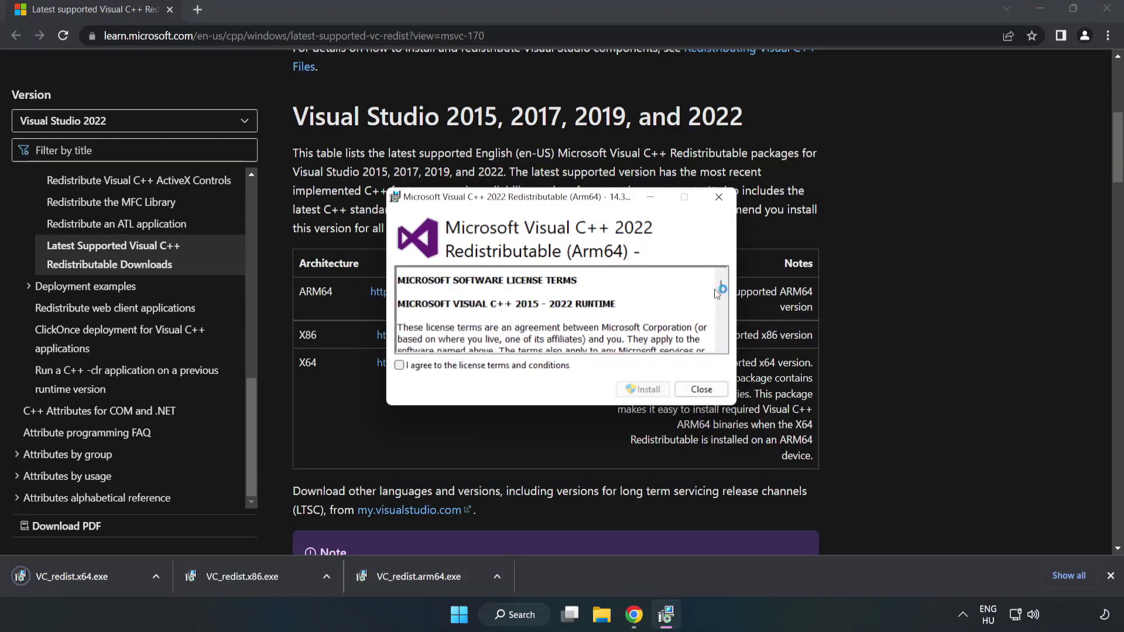
pyautogui.moveTo(722, 284); pyautogui.dragTo(724, 346)
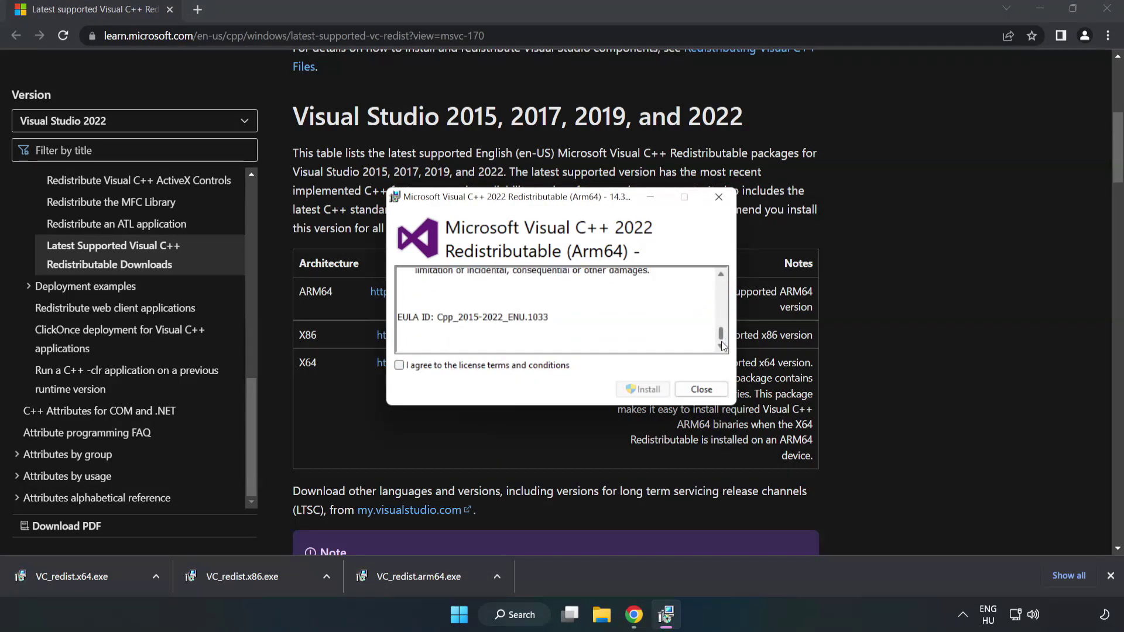
pyautogui.click(399, 365)
pyautogui.click(646, 391)
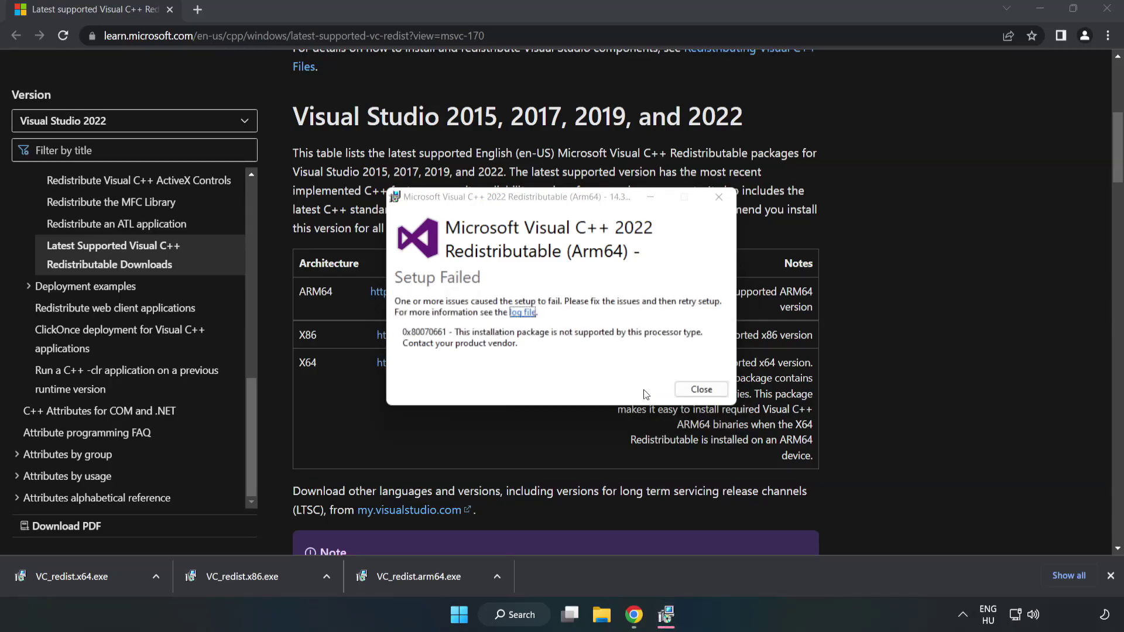
pyautogui.click(701, 389)
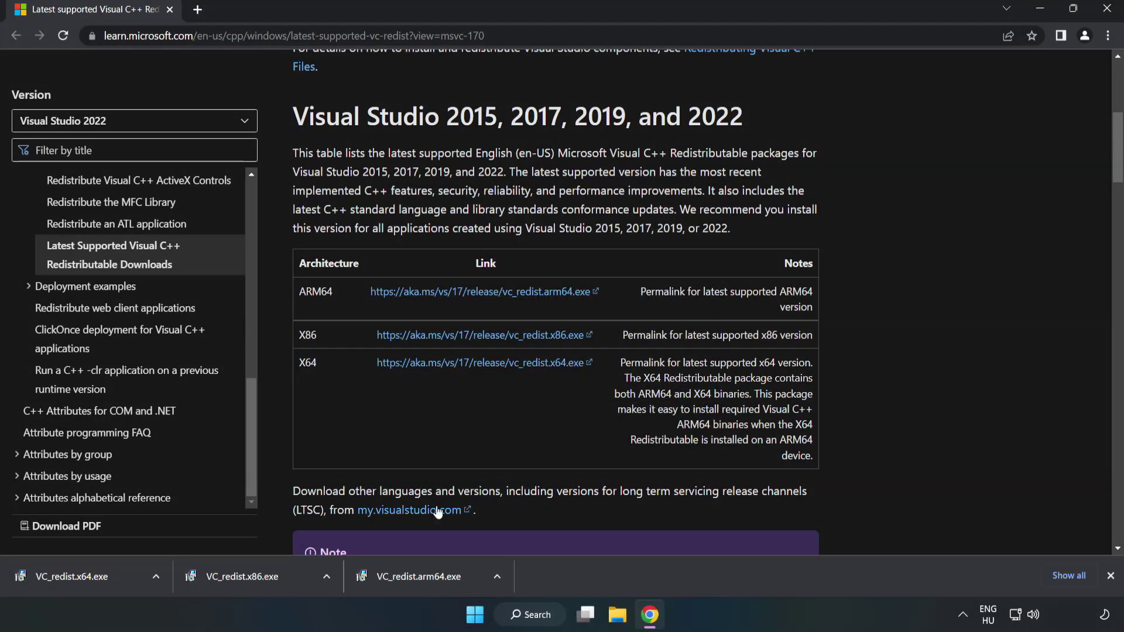
# Accept the license and install the x86 Visual C++ 2015-2022 Redistributable 14.34.31931
pyautogui.click(248, 575)
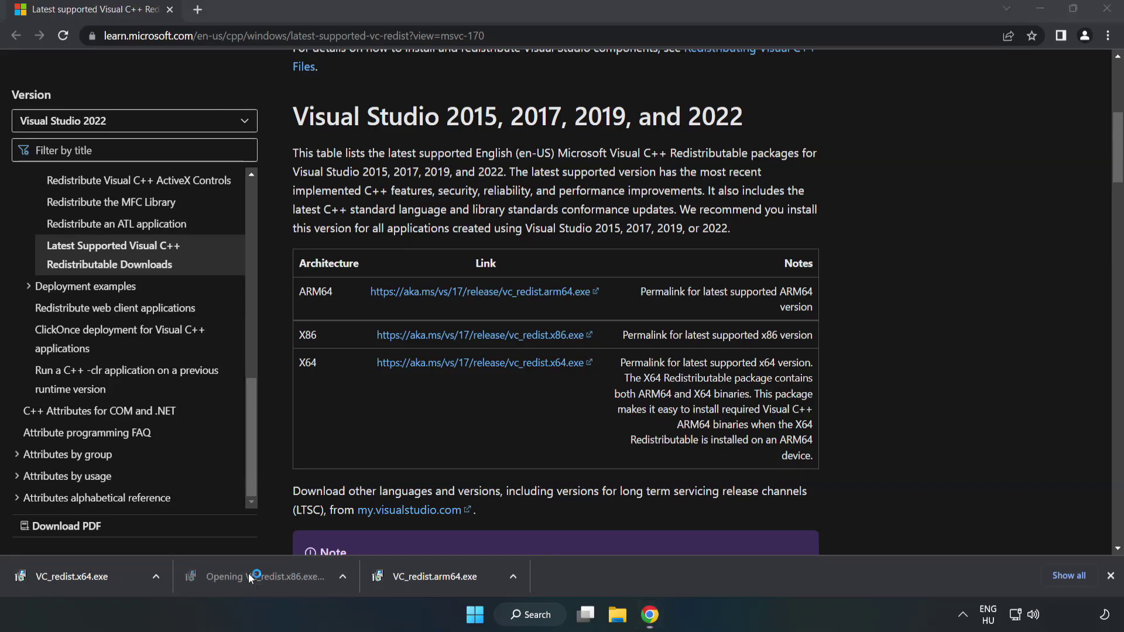
pyautogui.moveTo(721, 287); pyautogui.dragTo(720, 350)
pyautogui.click(399, 365)
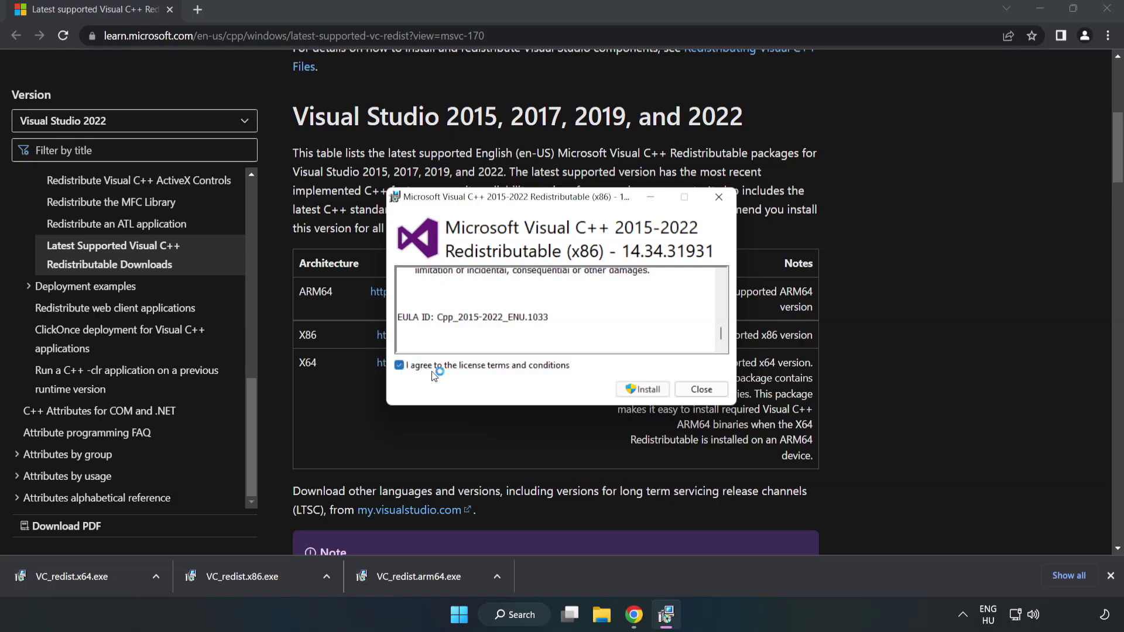
pyautogui.click(639, 390)
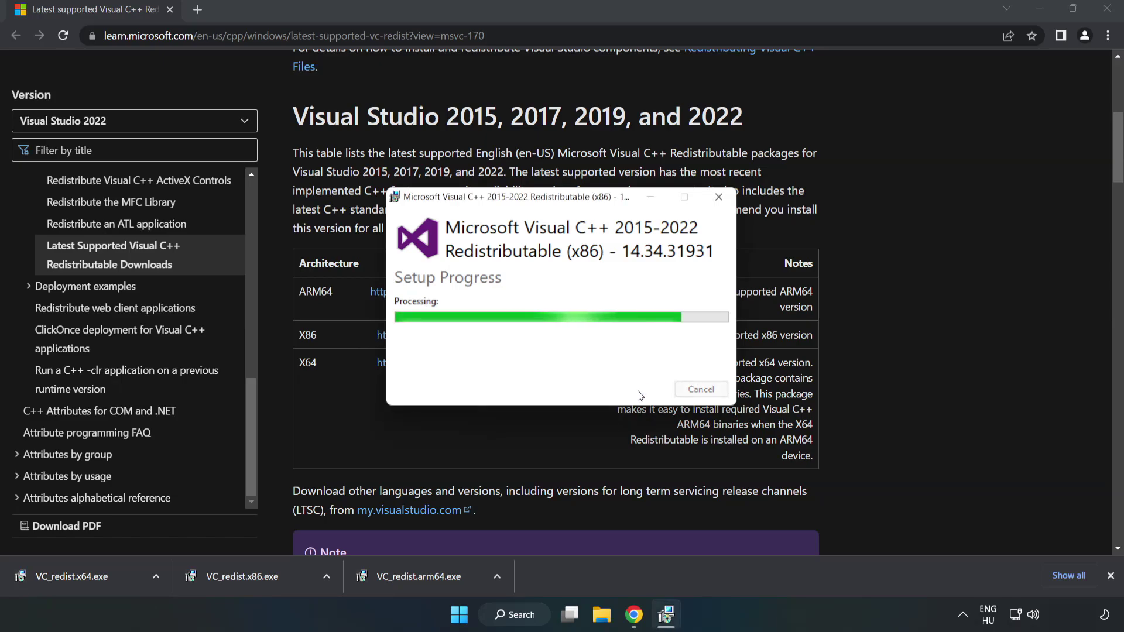
pyautogui.click(706, 390)
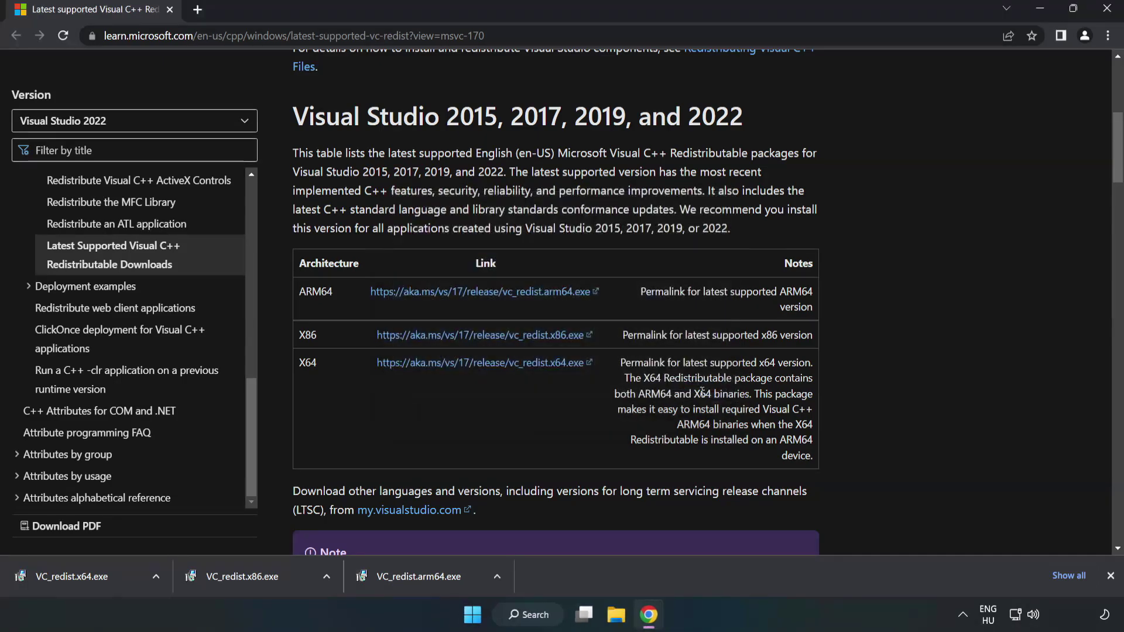
# Install the x64 Visual C++ 2015-2022 Redistributable 14.34.31931, then close Chrome to reveal the desktop
pyautogui.click(61, 572)
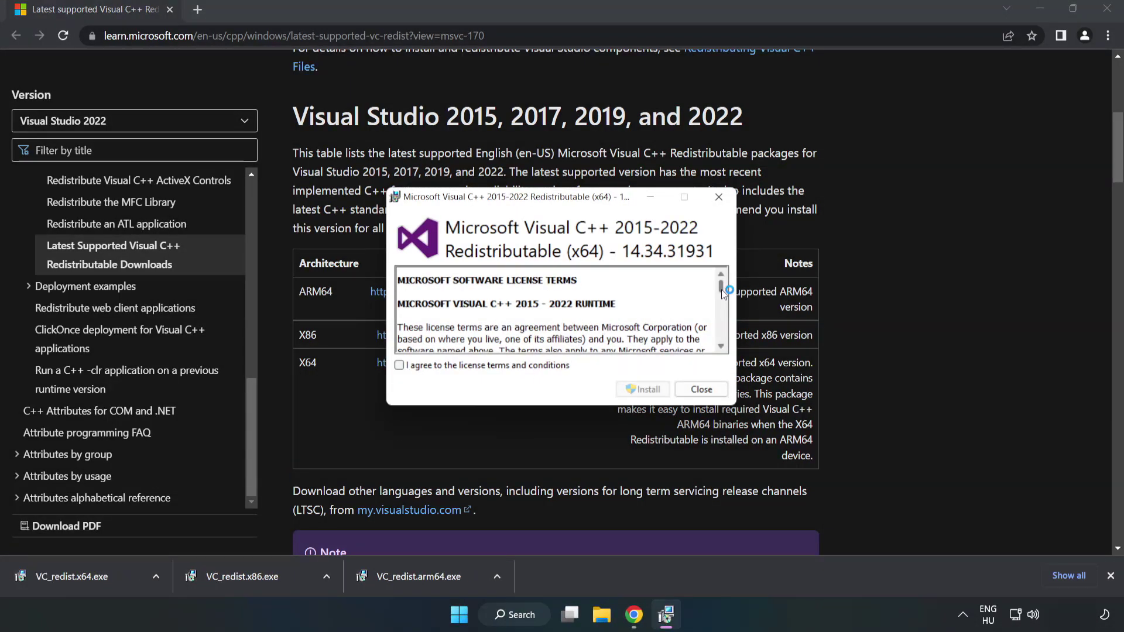
pyautogui.moveTo(721, 290); pyautogui.dragTo(723, 342)
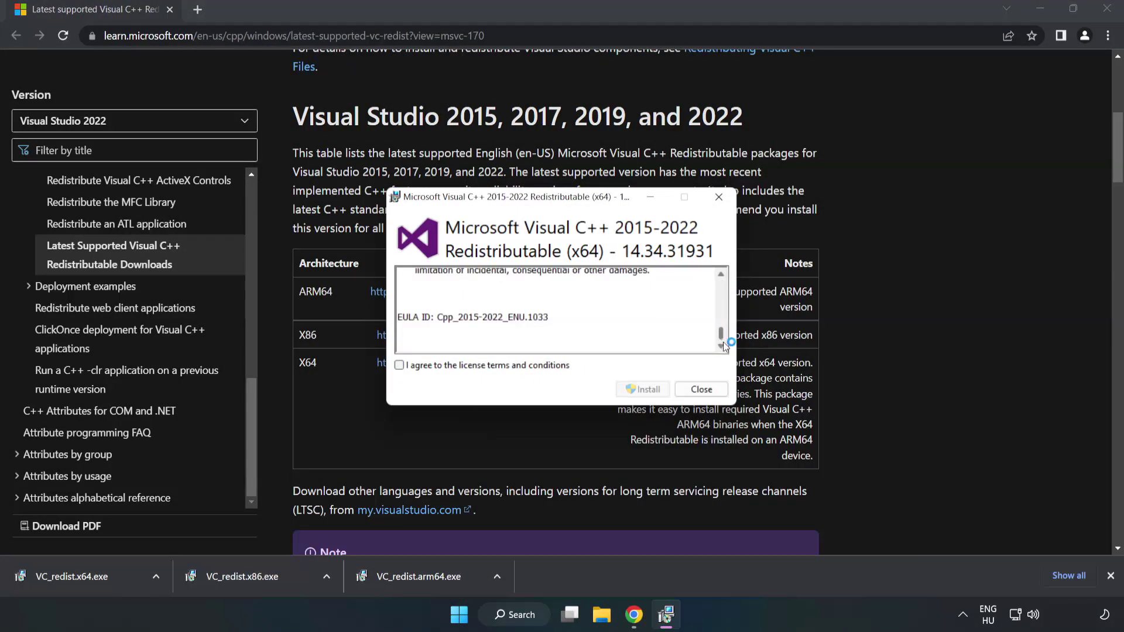
pyautogui.click(400, 365)
pyautogui.click(646, 387)
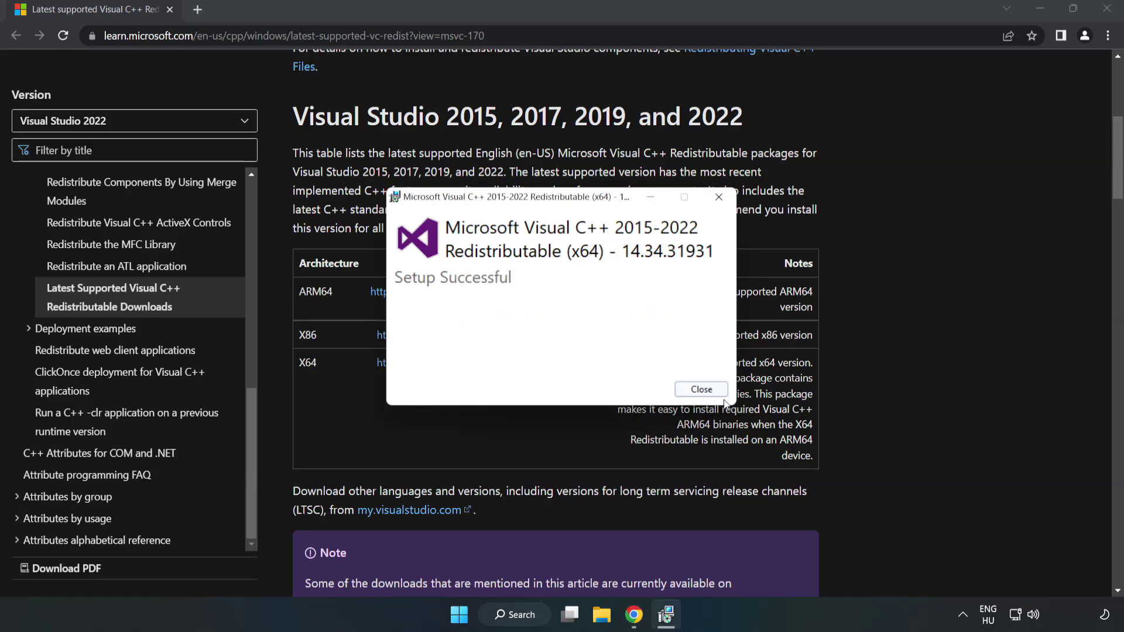
pyautogui.click(701, 389)
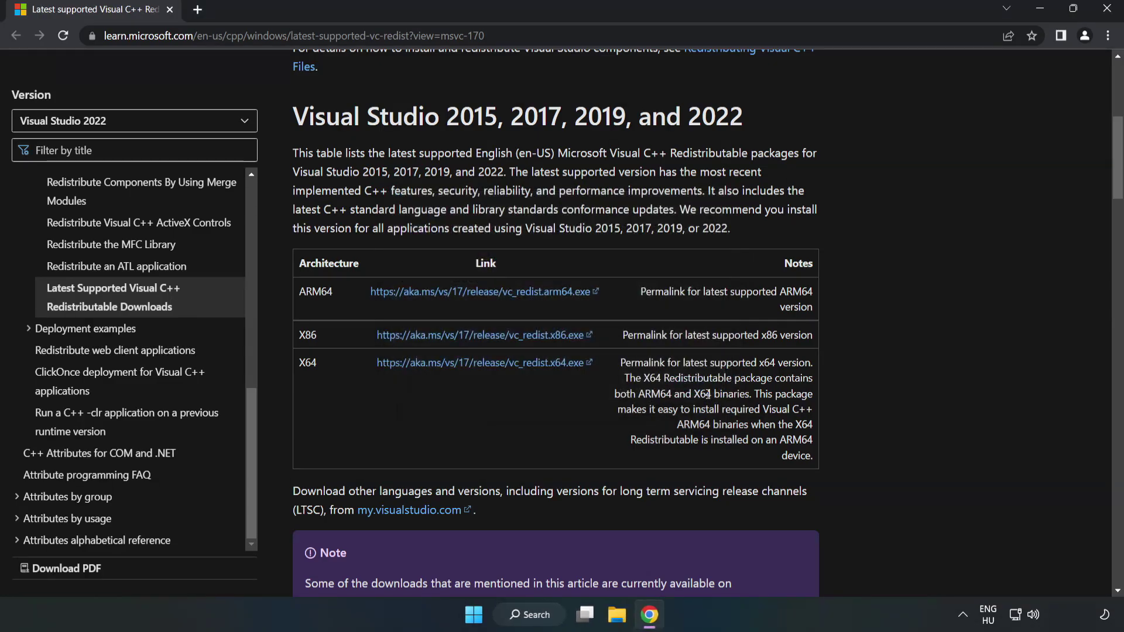
pyautogui.click(1108, 10)
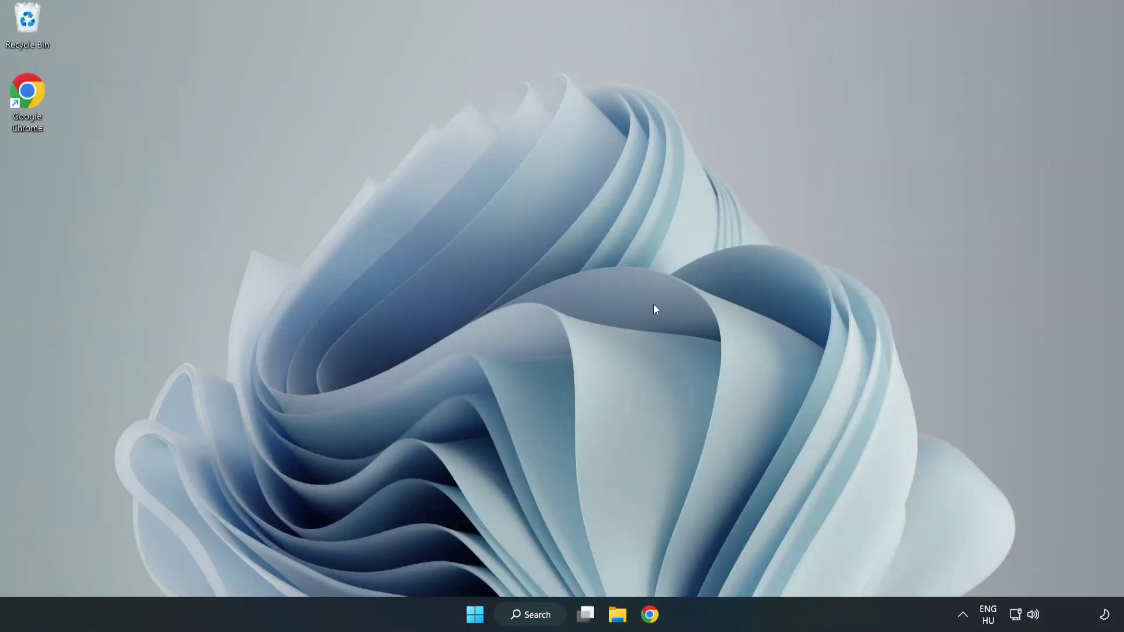
# Search 'cmd' and launch Command Prompt as administrator, moving its window toward screen centre
pyautogui.click(545, 614)
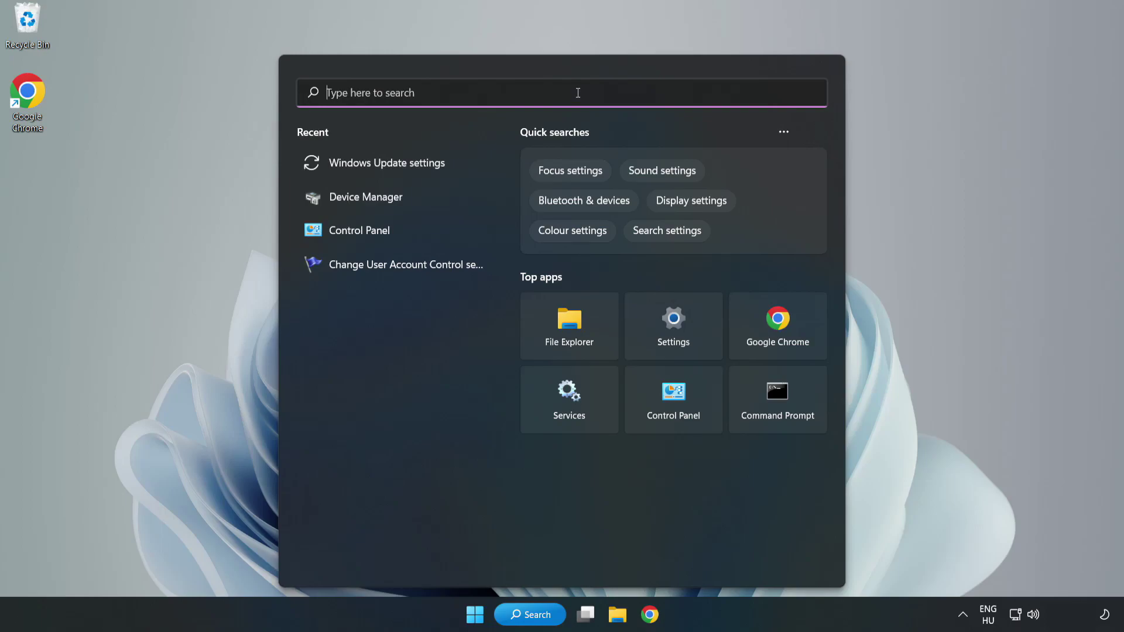
pyautogui.write('cmd')
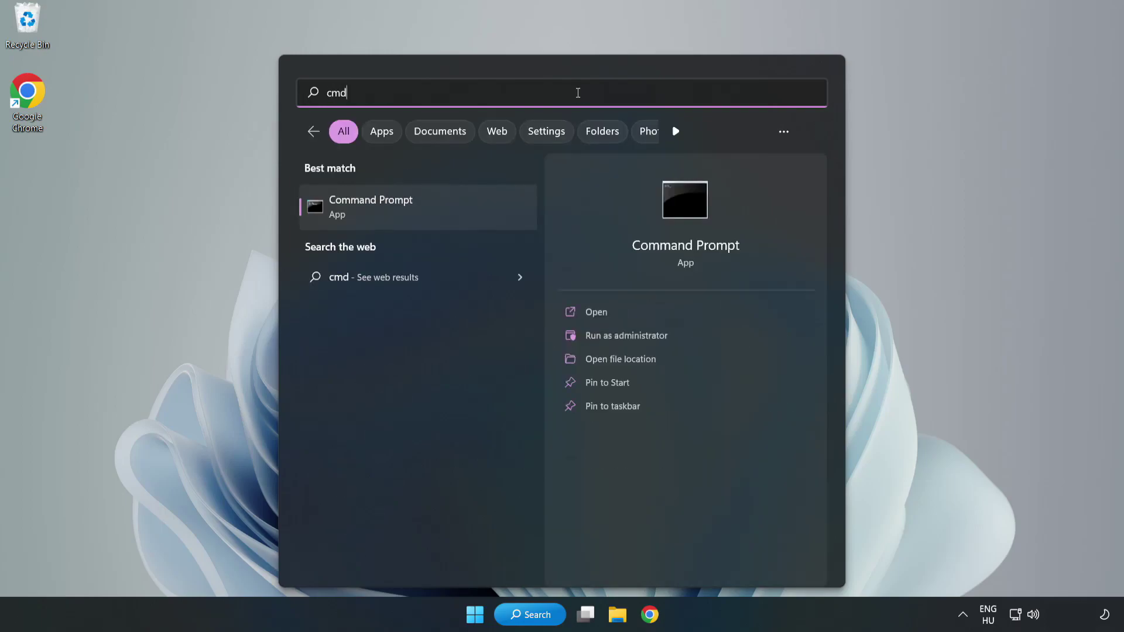
pyautogui.click(443, 213)
pyautogui.rightClick(443, 212)
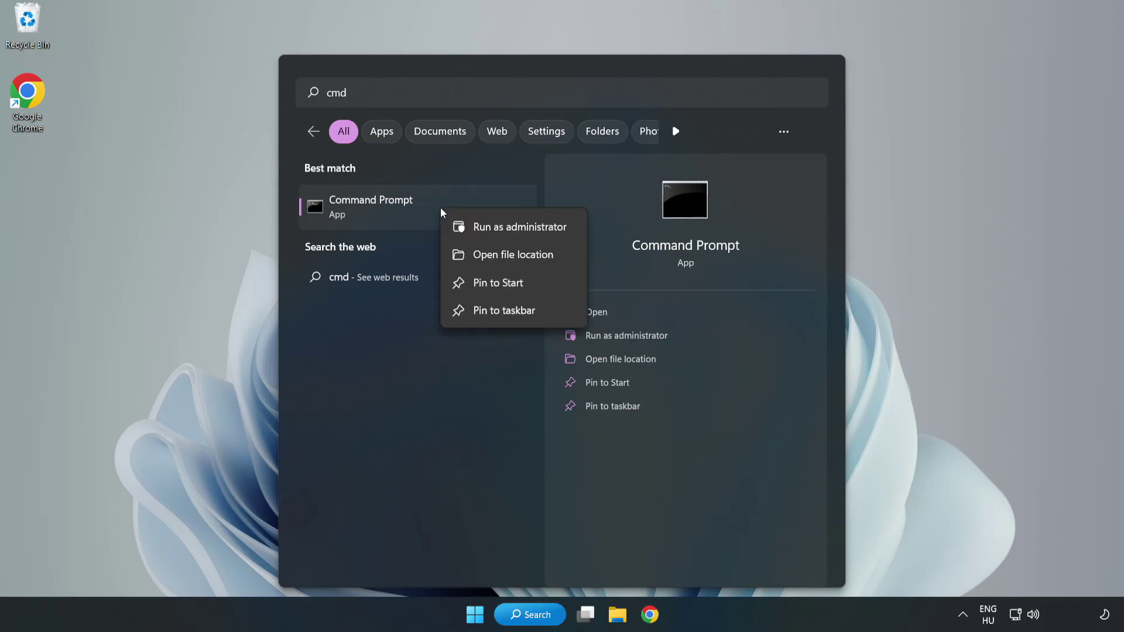
pyautogui.click(486, 228)
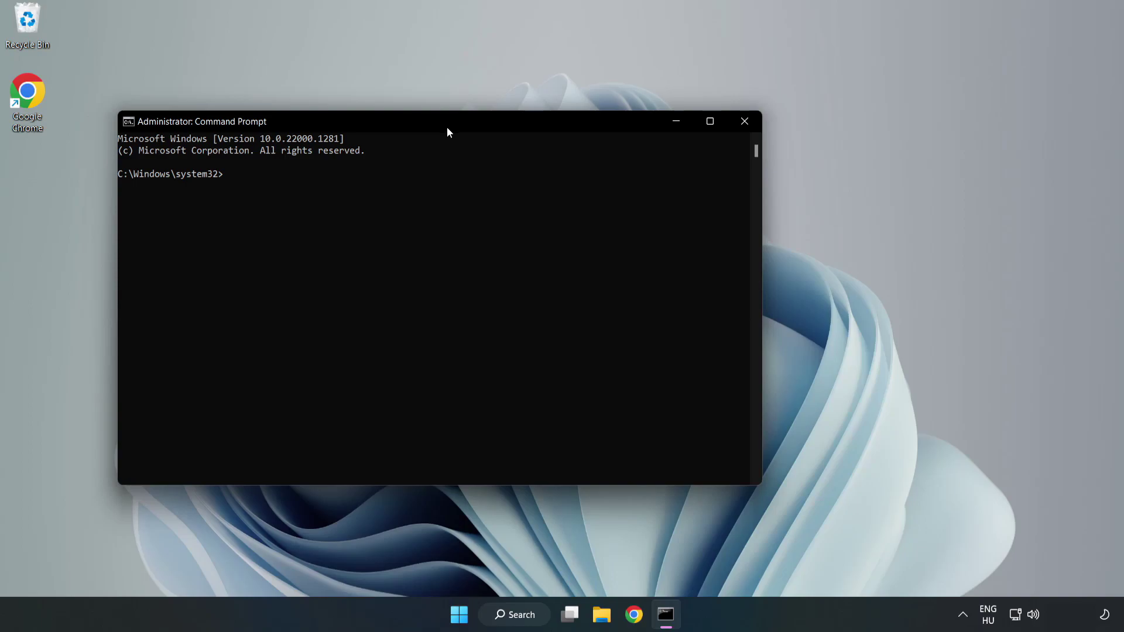
pyautogui.moveTo(448, 128); pyautogui.dragTo(572, 128)
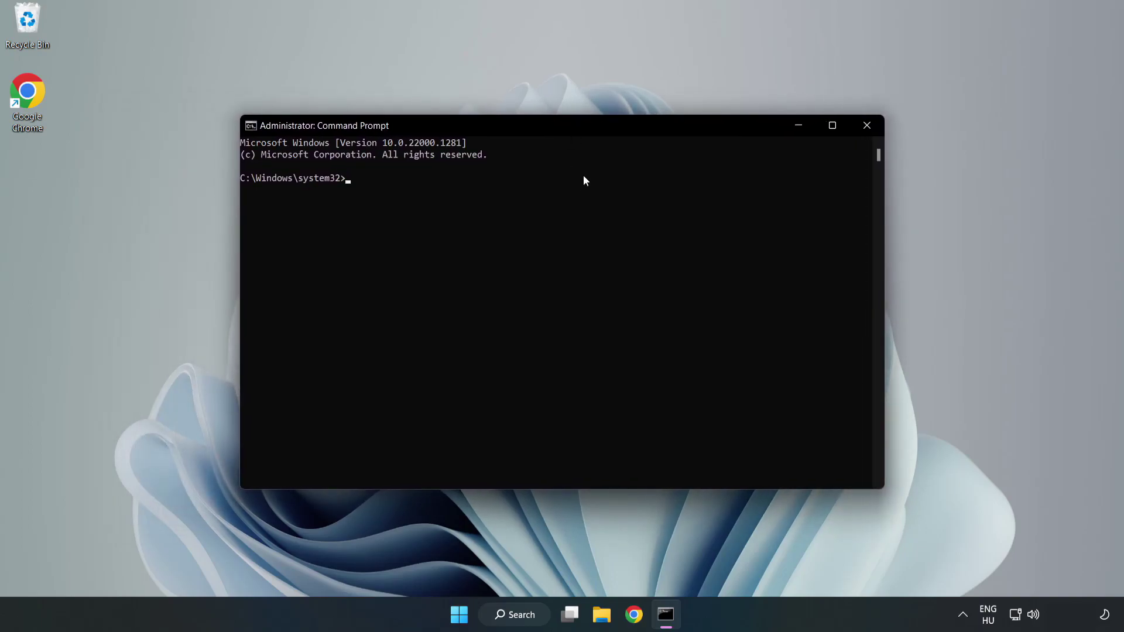
# Run sfc /scannow, which verifies to 100% and finds no integrity violations
pyautogui.write('sfc ')
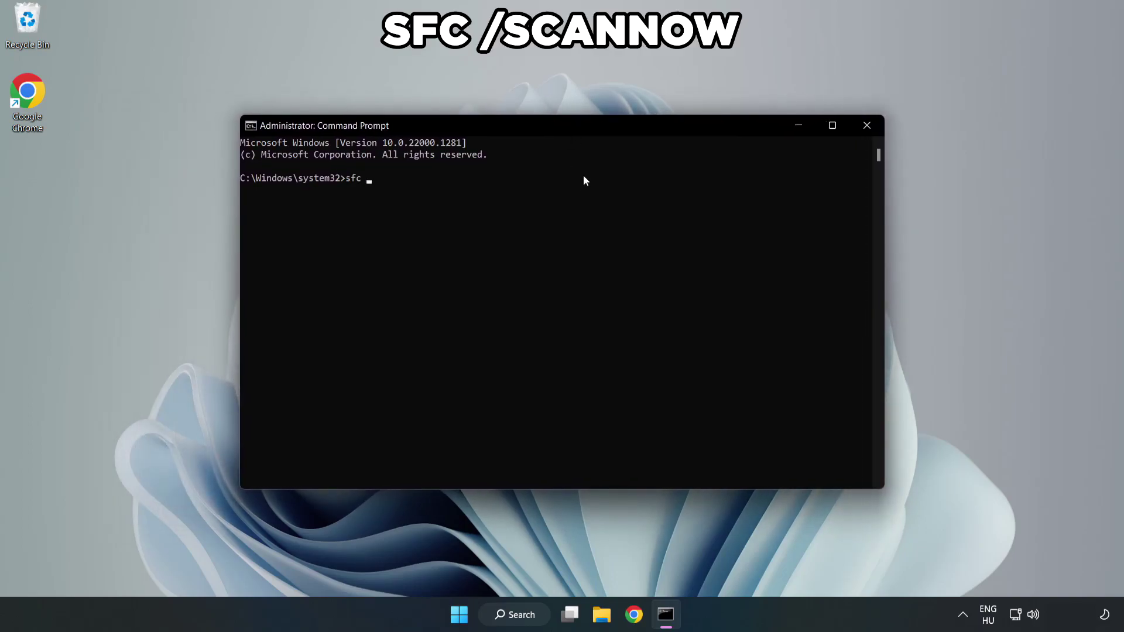
pyautogui.write('/scannow')
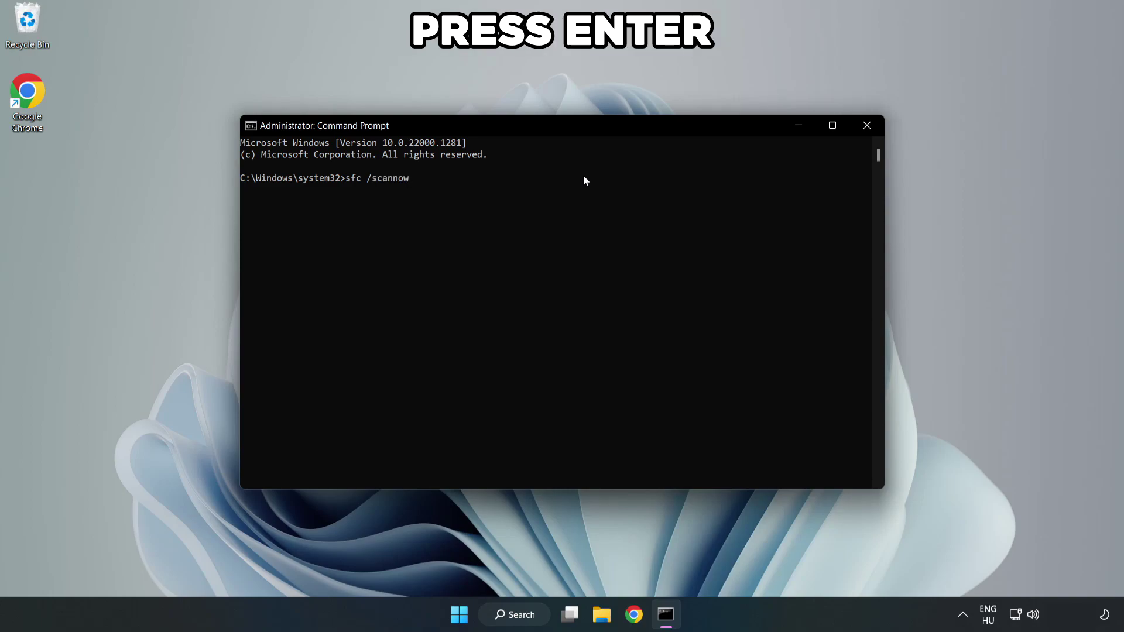
pyautogui.press('Return')
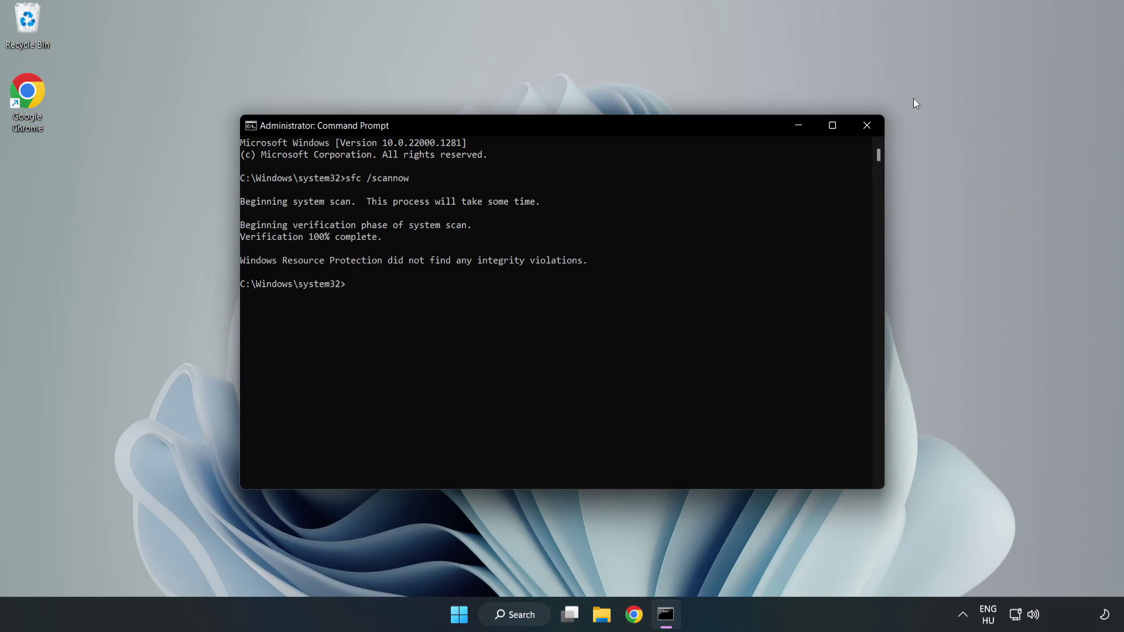
# Close Command Prompt and show the Start menu power options including Restart
pyautogui.click(866, 133)
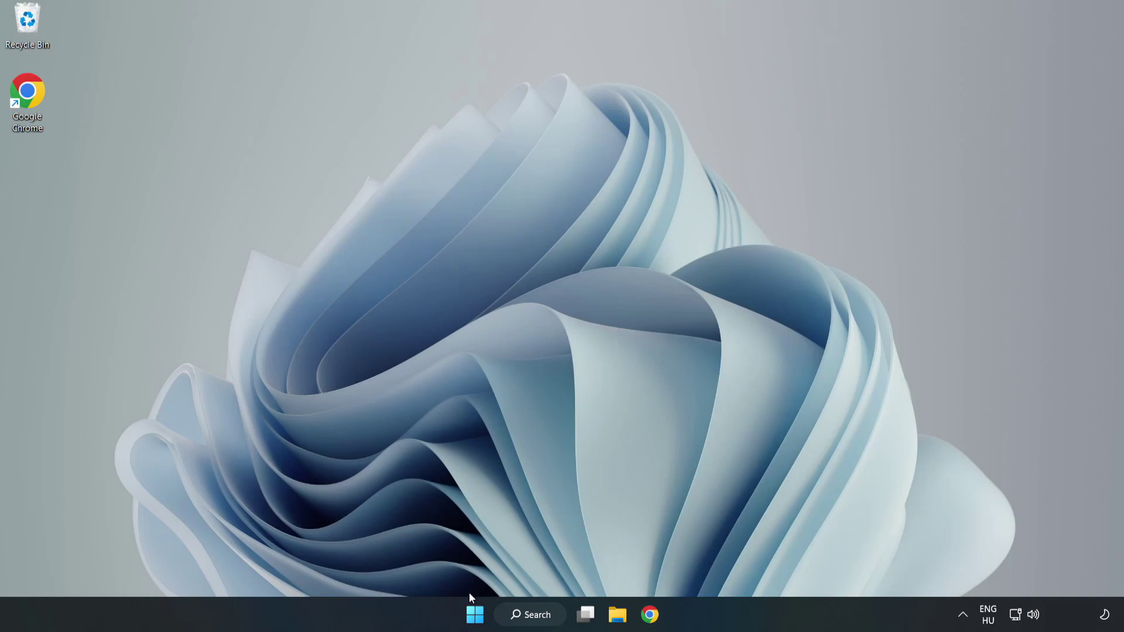
pyautogui.click(475, 614)
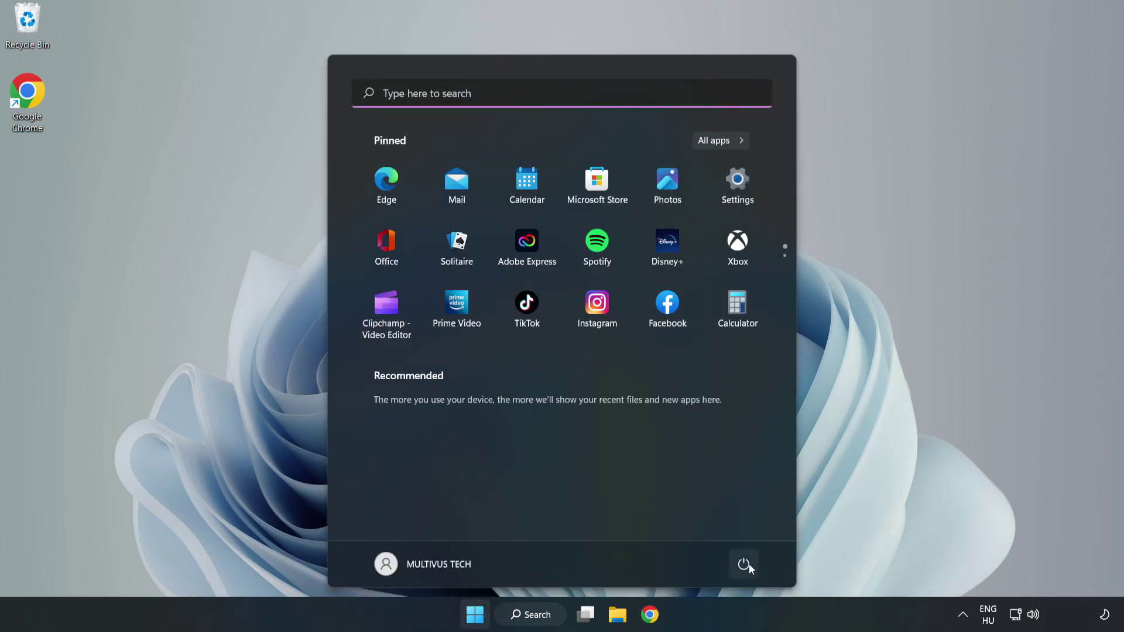
pyautogui.click(743, 564)
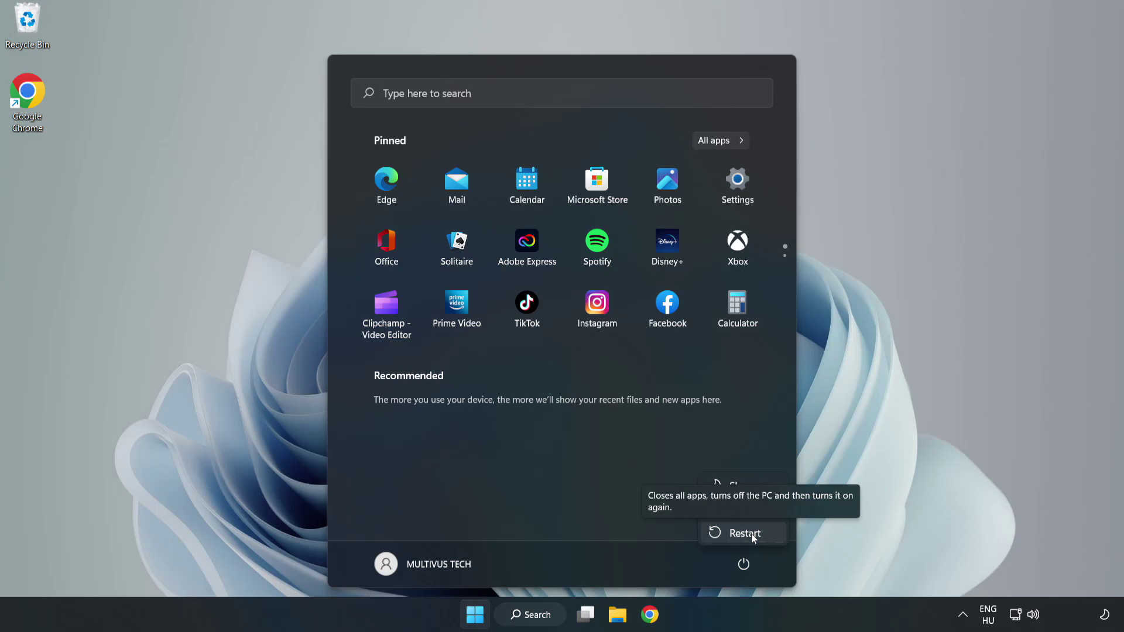